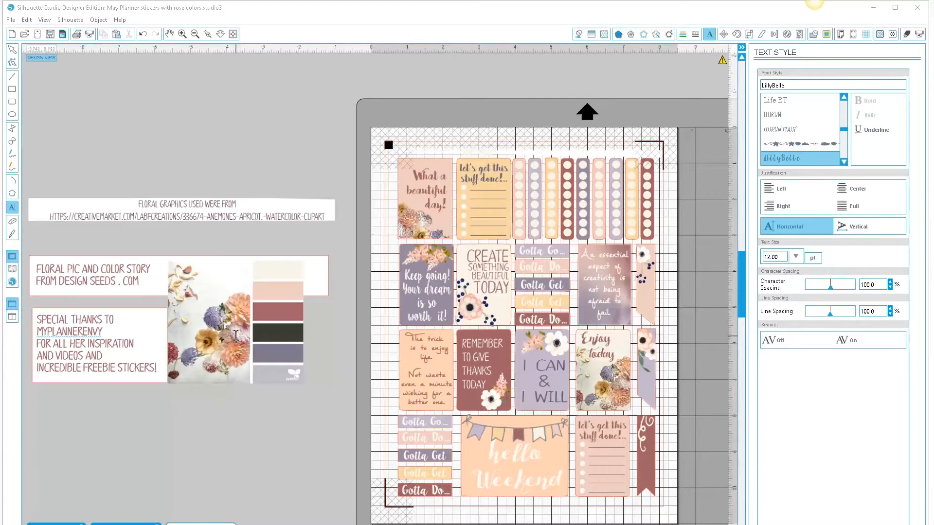
# - Draw a rectangle about 1.90 in wide and 2.39 in high in the empty area above the floral graphics credit
pyautogui.click(12, 90)
pyautogui.click(12, 89)
pyautogui.moveTo(151, 80); pyautogui.dragTo(219, 166)
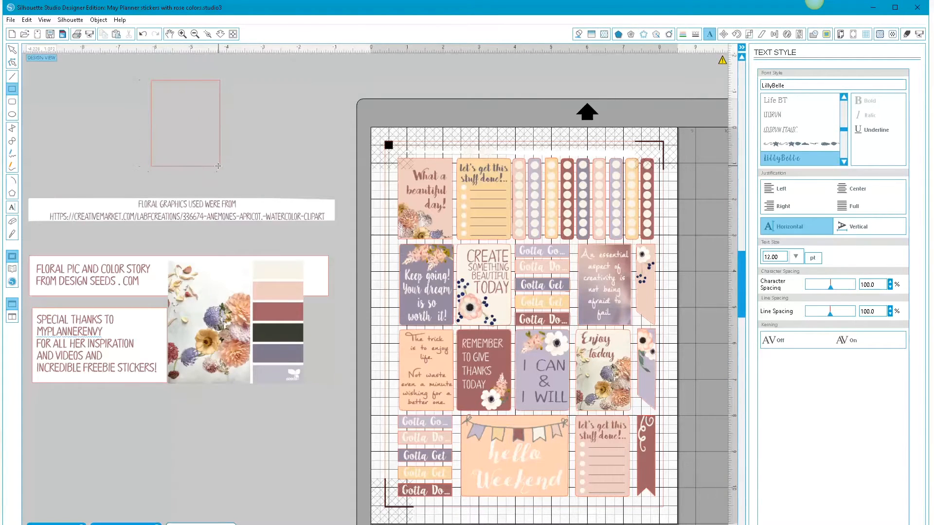
pyautogui.click(12, 49)
pyautogui.click(184, 170)
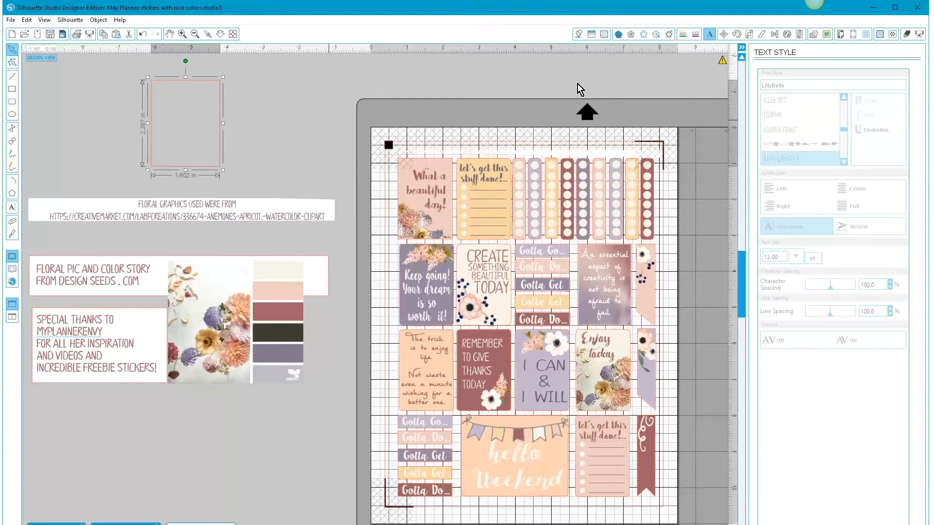
# - Unlock the rectangle's aspect ratio and resize it to 1.5 in wide by 2.25 in high
pyautogui.click(749, 34)
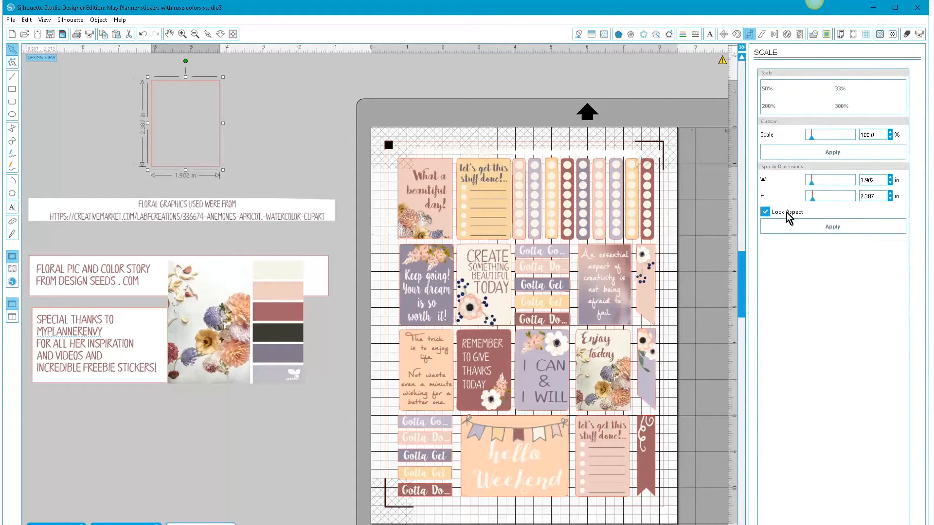
pyautogui.click(764, 213)
pyautogui.moveTo(875, 180); pyautogui.dragTo(856, 181)
pyautogui.write('21')
pyautogui.moveTo(881, 196); pyautogui.dragTo(856, 197)
pyautogui.write('2.25')
pyautogui.click(845, 227)
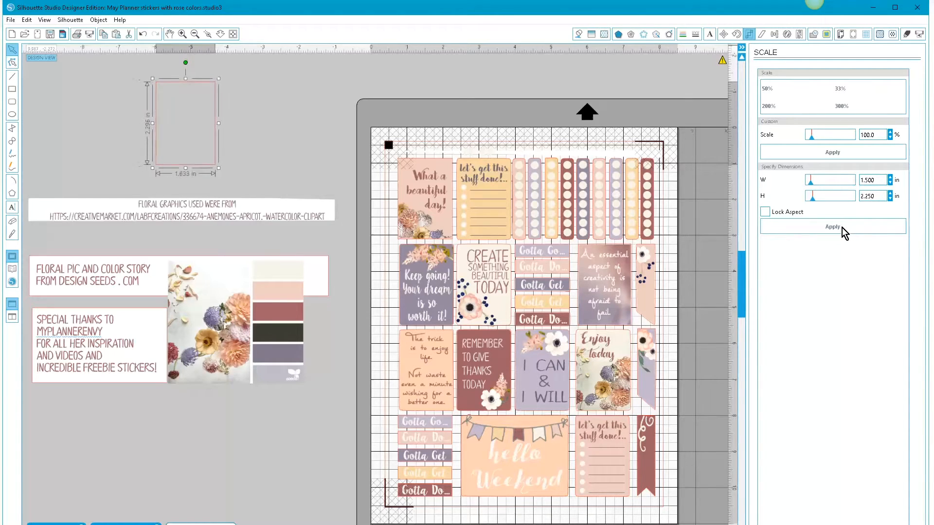
# - Move the rectangle further from the page and duplicate it three times
pyautogui.moveTo(194, 86); pyautogui.dragTo(107, 82)
pyautogui.rightClick(107, 78)
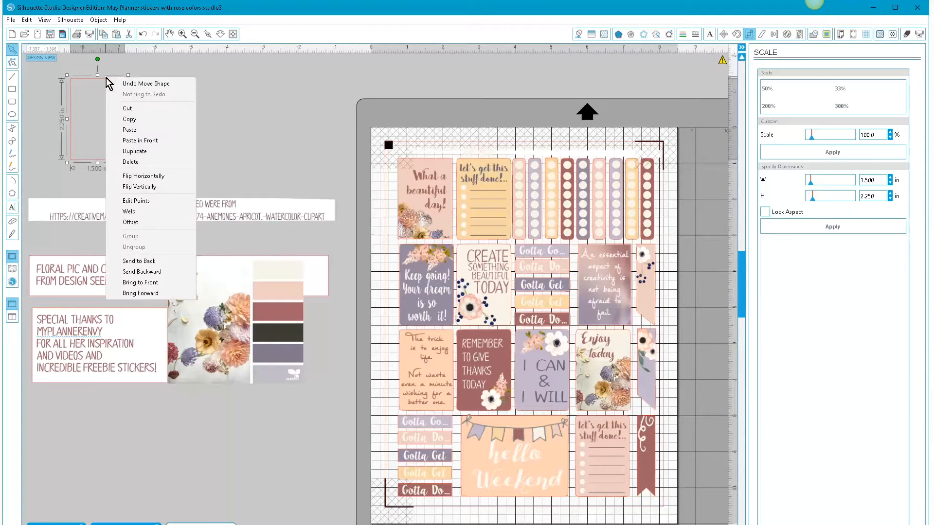
pyautogui.click(130, 151)
pyautogui.rightClick(136, 130)
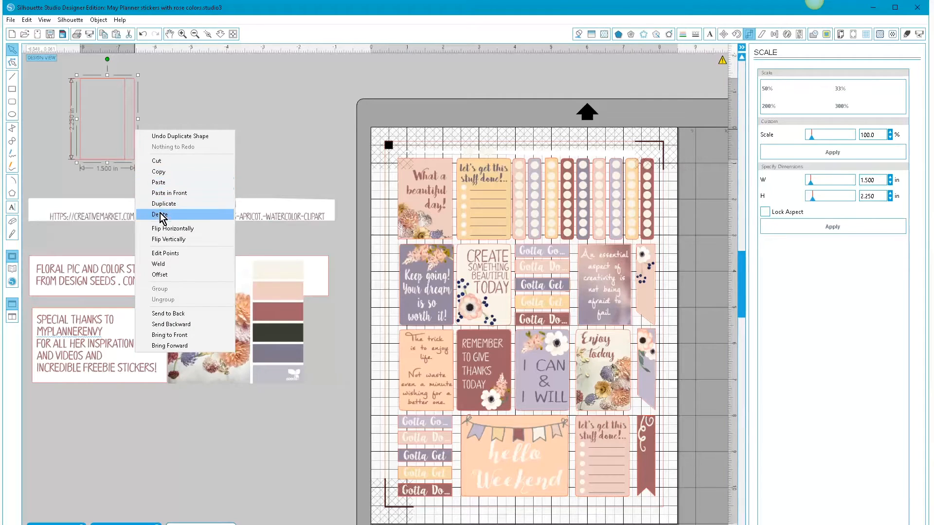
pyautogui.click(161, 203)
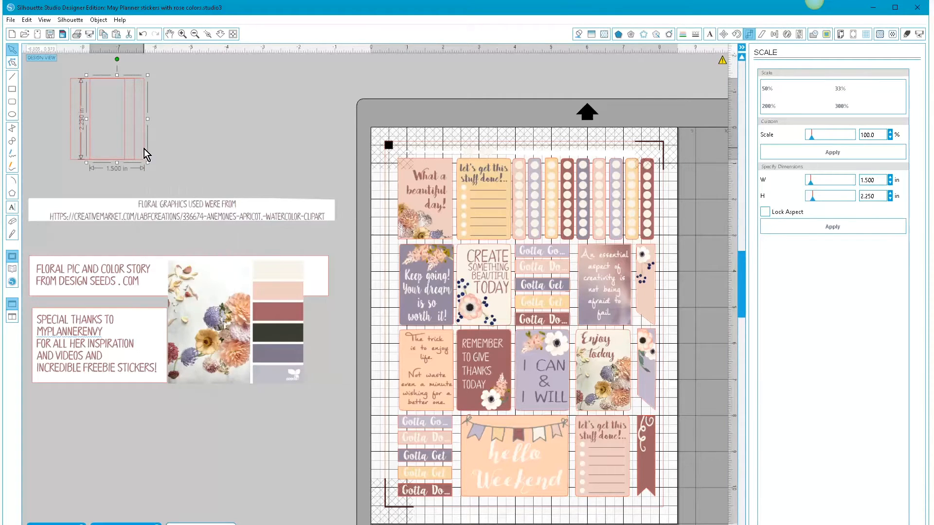
pyautogui.rightClick(144, 149)
pyautogui.click(173, 223)
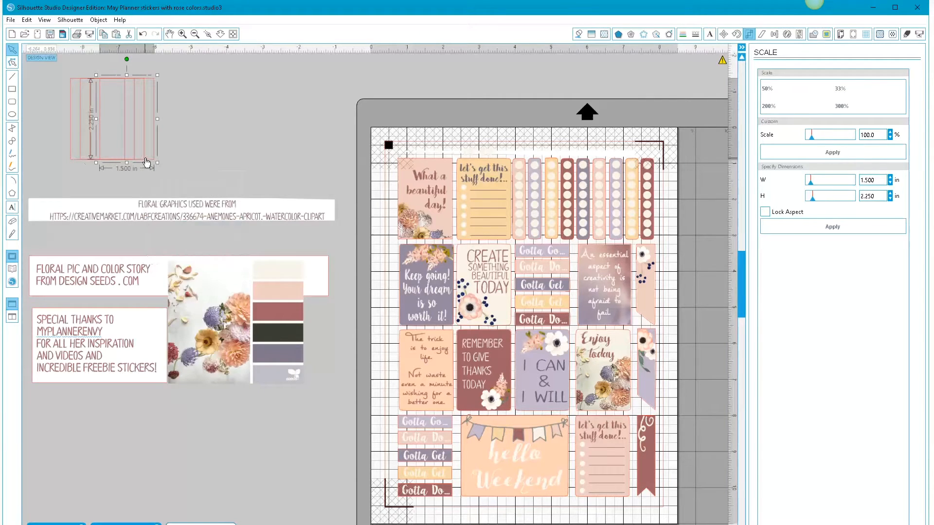
# - Spread the overlapping rectangle copies into a row of four beside each other above the floral graphics credit
pyautogui.moveTo(157, 160); pyautogui.dragTo(299, 164)
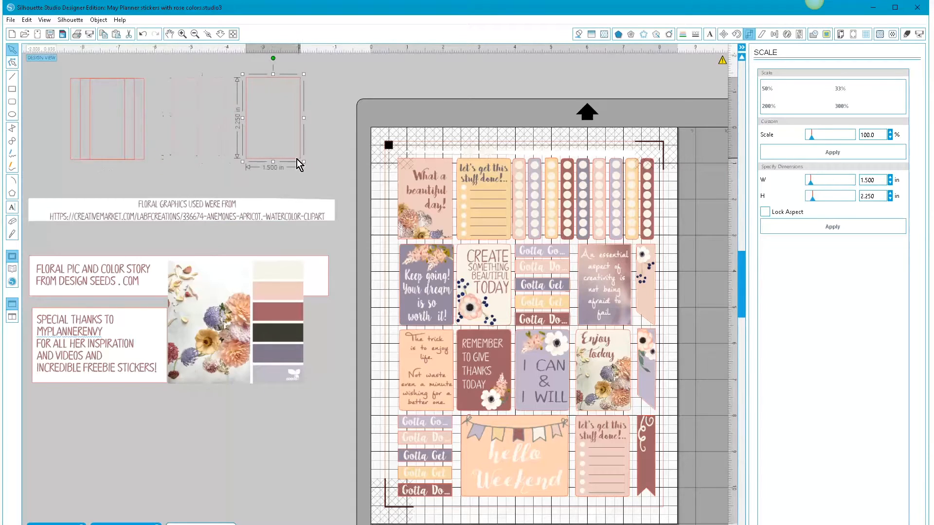
pyautogui.moveTo(144, 164); pyautogui.dragTo(239, 162)
pyautogui.click(205, 166)
pyautogui.moveTo(128, 162); pyautogui.dragTo(179, 163)
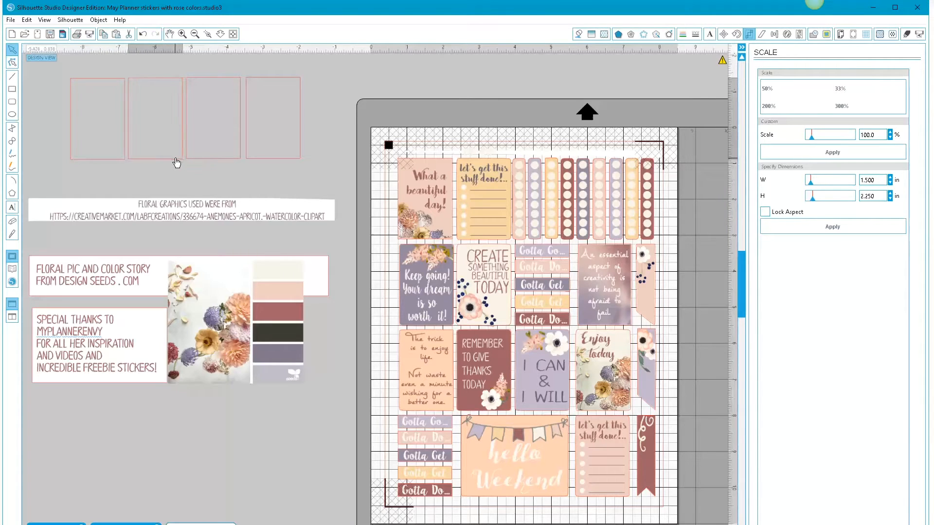
pyautogui.click(174, 164)
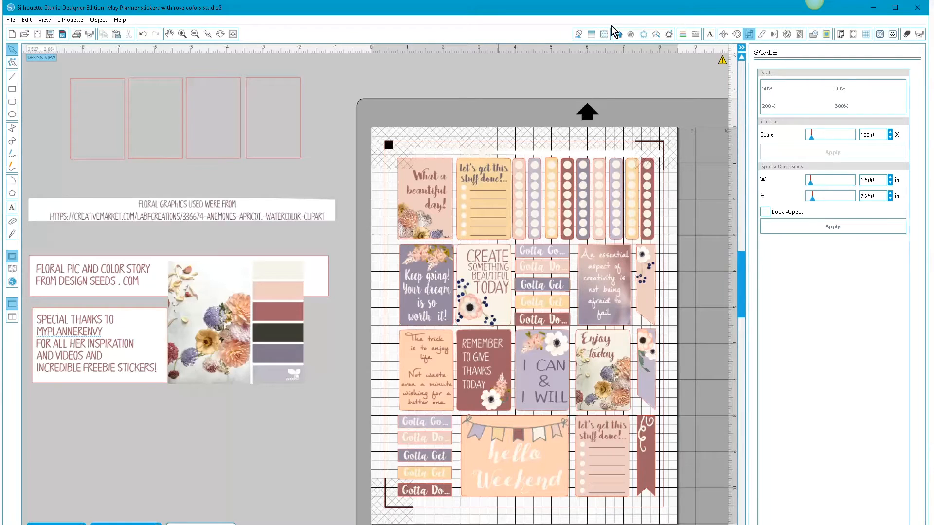
# - Fill the first rectangle with slate purple and the second with peach, both sampled from the color story swatches
pyautogui.click(88, 84)
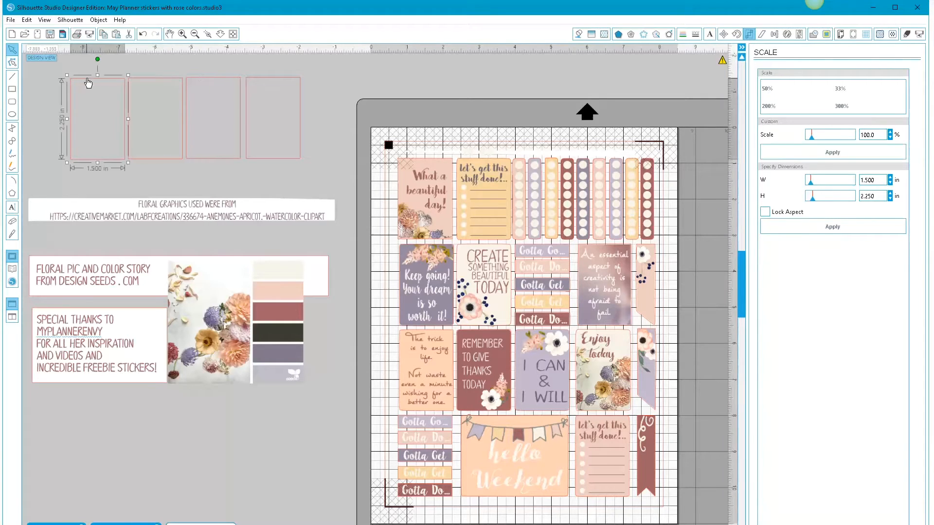
pyautogui.click(578, 34)
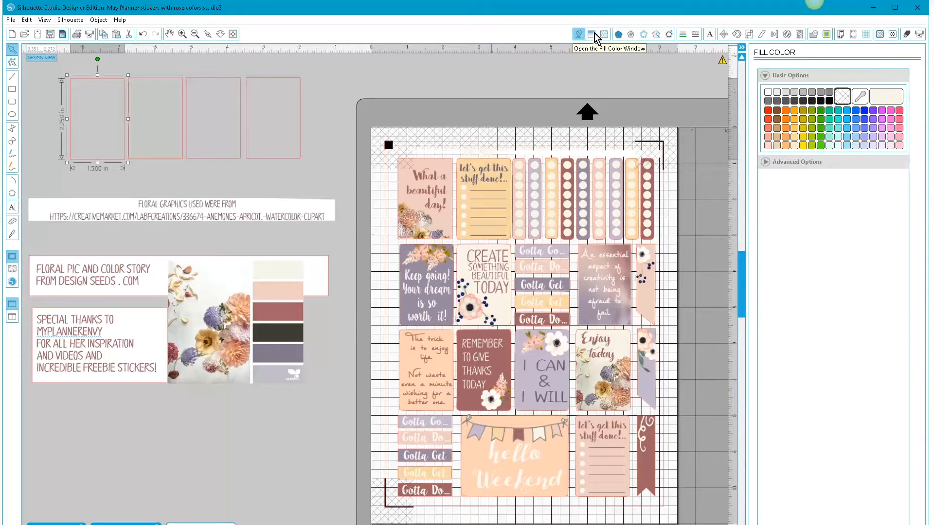
pyautogui.click(859, 97)
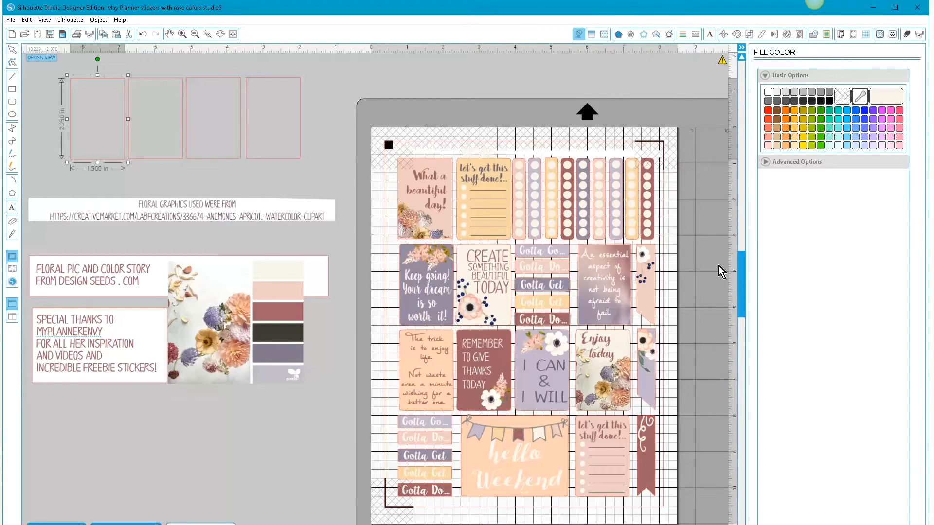
pyautogui.click(263, 352)
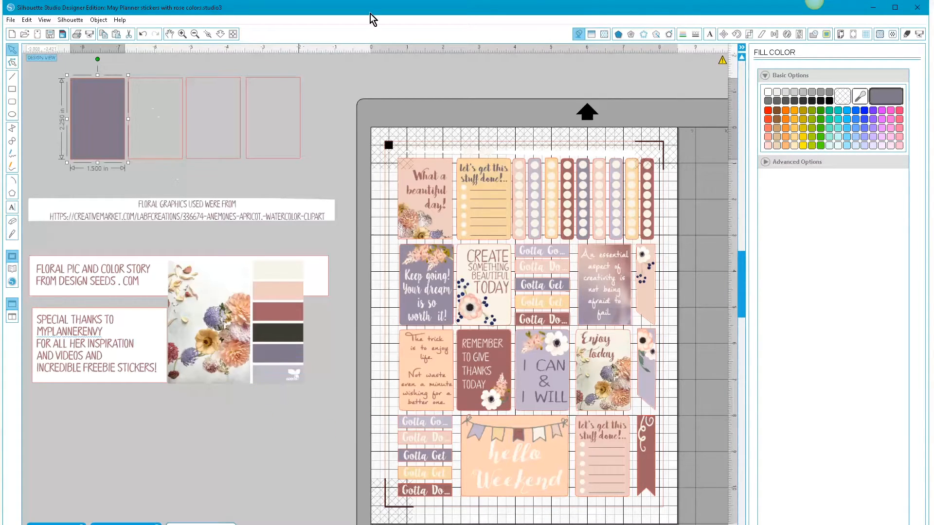
pyautogui.click(154, 82)
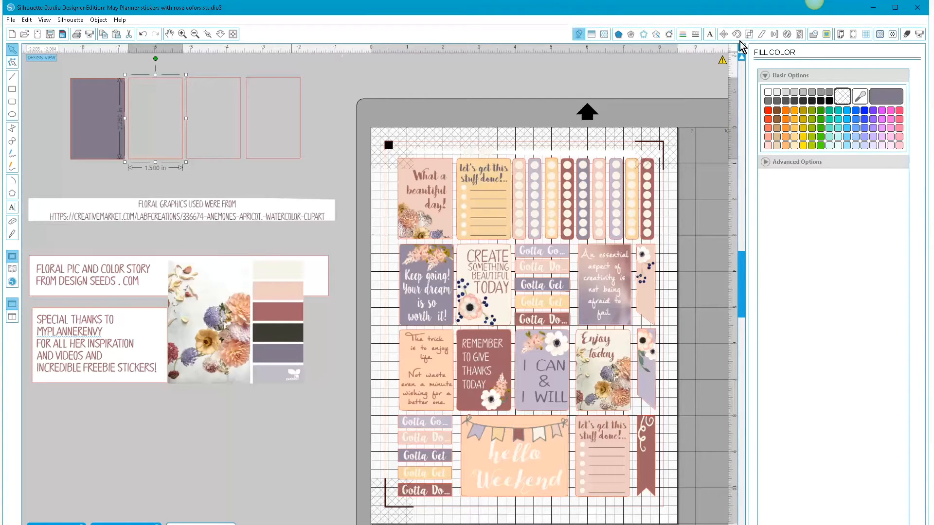
pyautogui.click(861, 97)
pyautogui.click(277, 291)
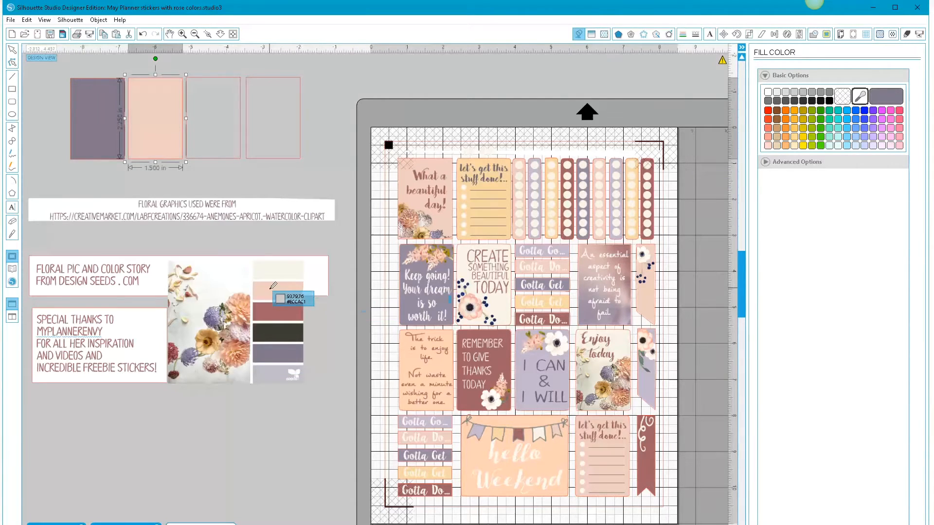
# - Fill the third rectangle with dusty rose and the fourth with cream, both sampled from the color story swatches
pyautogui.click(212, 80)
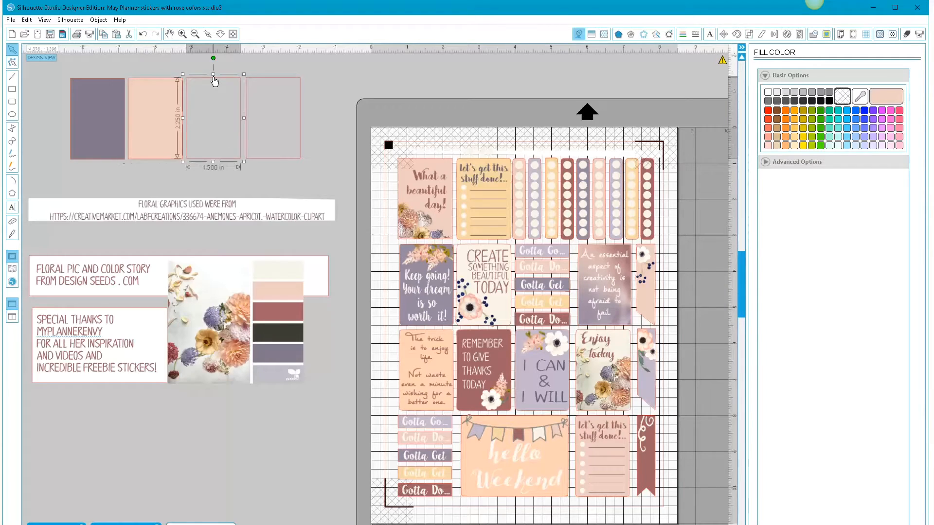
pyautogui.click(859, 97)
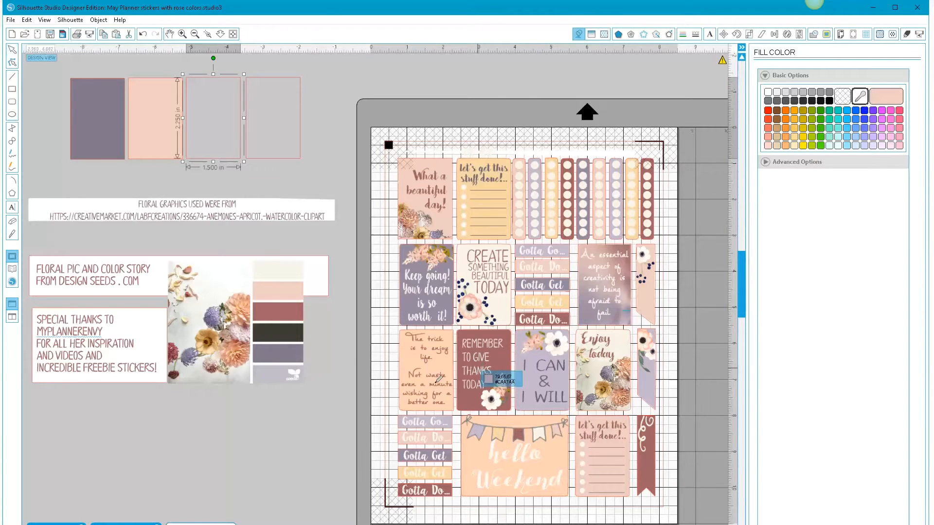
pyautogui.click(284, 311)
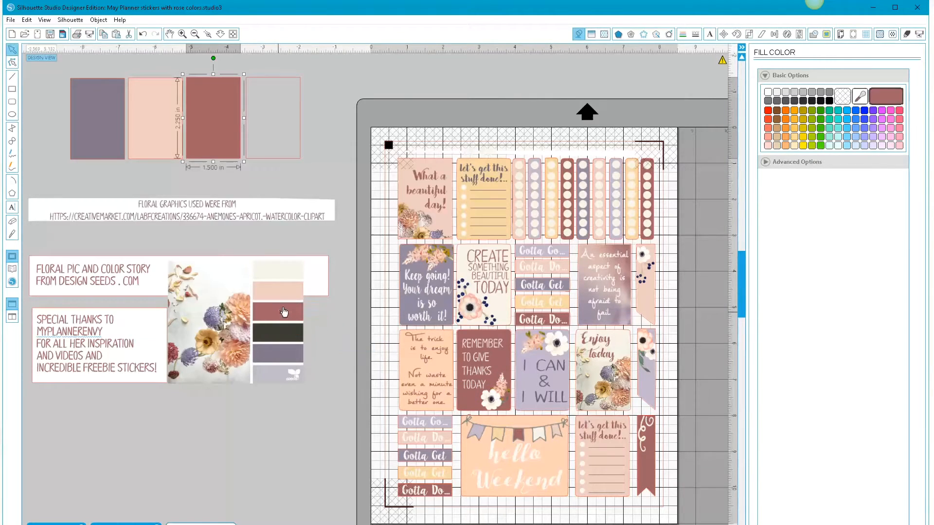
pyautogui.click(287, 82)
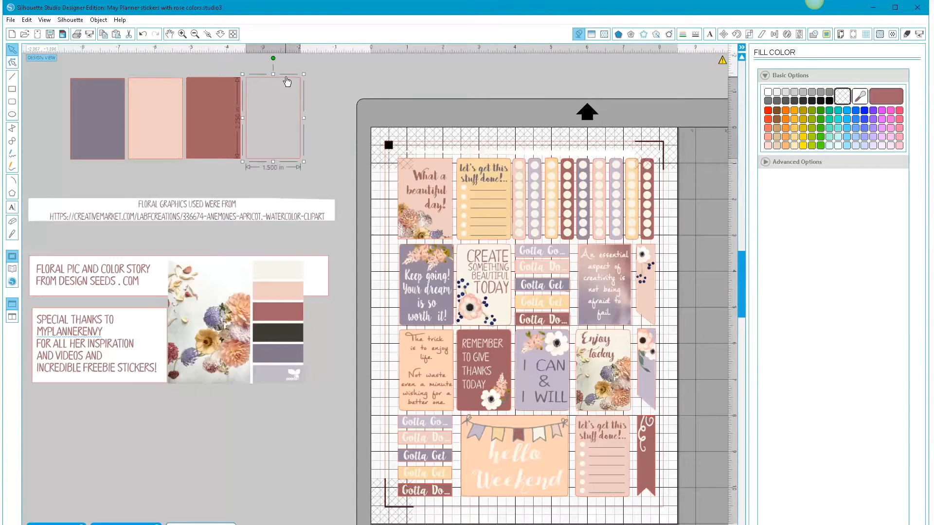
pyautogui.click(860, 97)
pyautogui.click(282, 272)
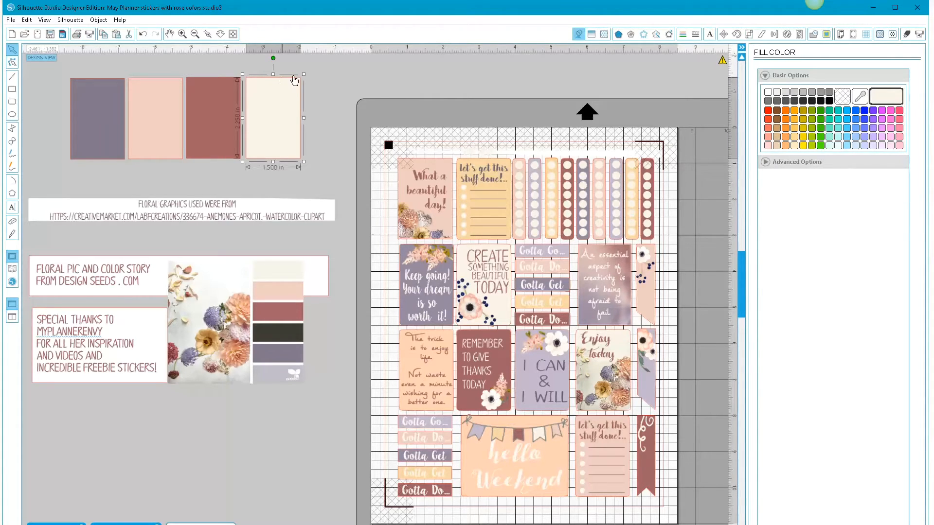
# - Resize the cream rectangle to 0.5 in wide by 2.25 in high with its aspect ratio unlocked
pyautogui.click(749, 35)
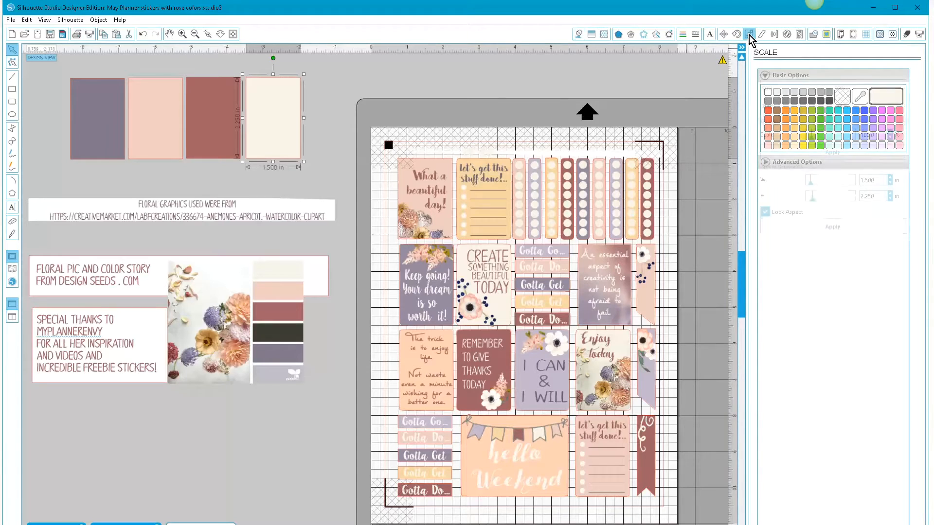
pyautogui.moveTo(877, 180); pyautogui.dragTo(846, 180)
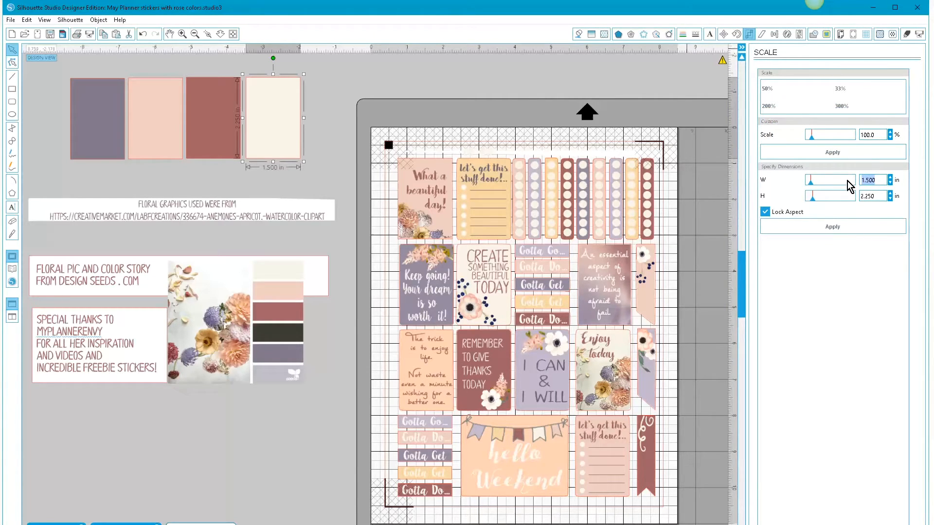
pyautogui.write('.5')
pyautogui.click(834, 228)
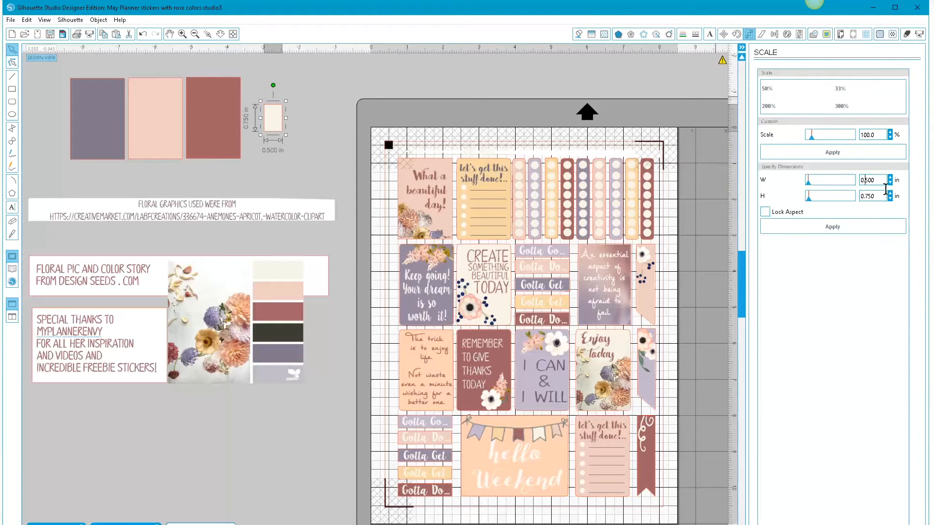
pyautogui.moveTo(877, 195); pyautogui.dragTo(844, 197)
pyautogui.write('2.25')
pyautogui.click(832, 228)
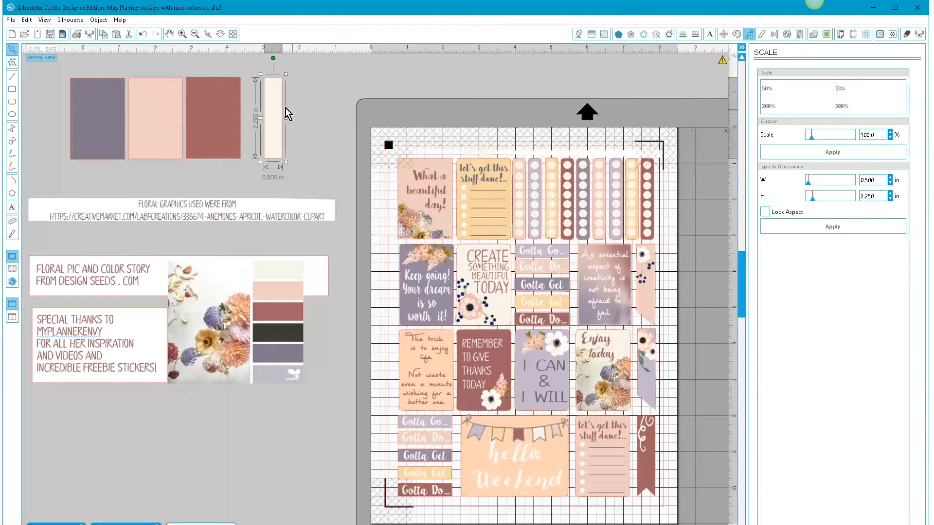
# - Fill the narrow cream strip with a golden tan sampled from the yellow flower in the floral photo
pyautogui.click(582, 35)
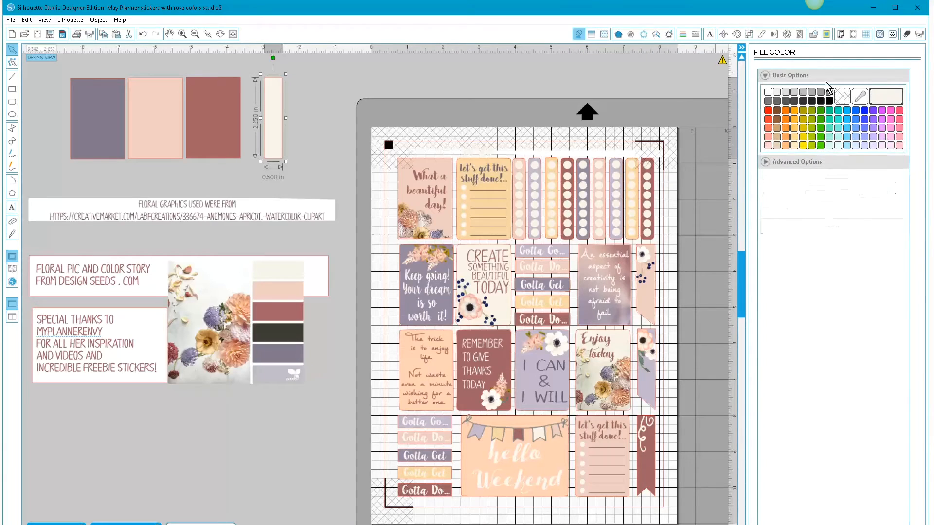
pyautogui.click(859, 97)
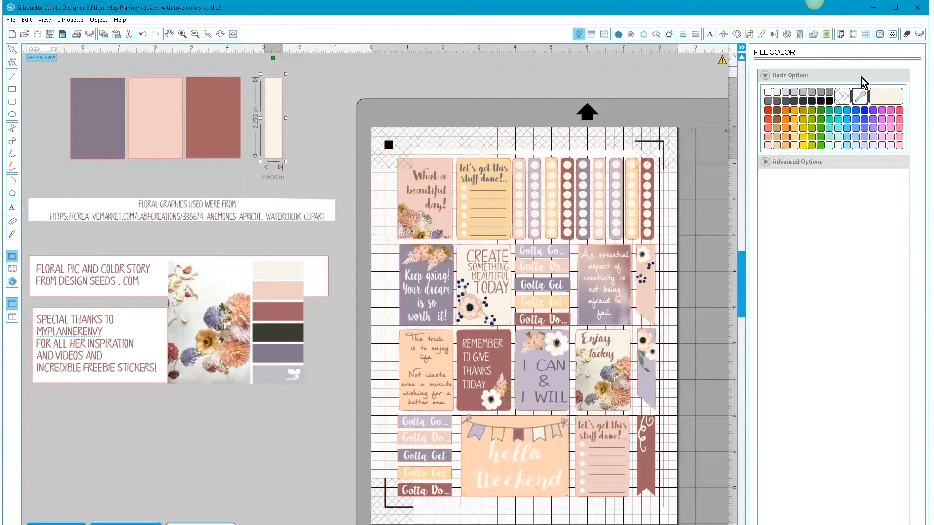
pyautogui.click(203, 340)
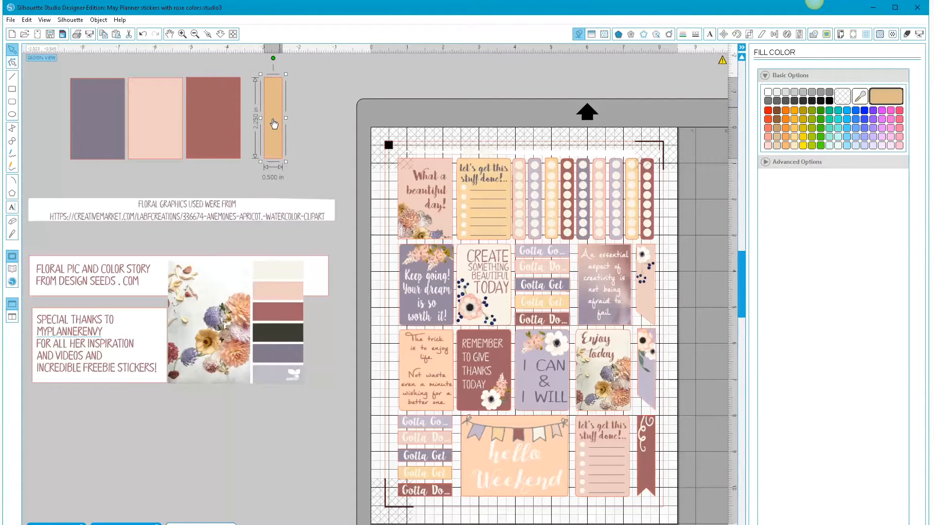
# - Set the narrow strip's fill transparency to 33.6% and recolor it with a pale yellow sampled from the floral photo
pyautogui.click(764, 162)
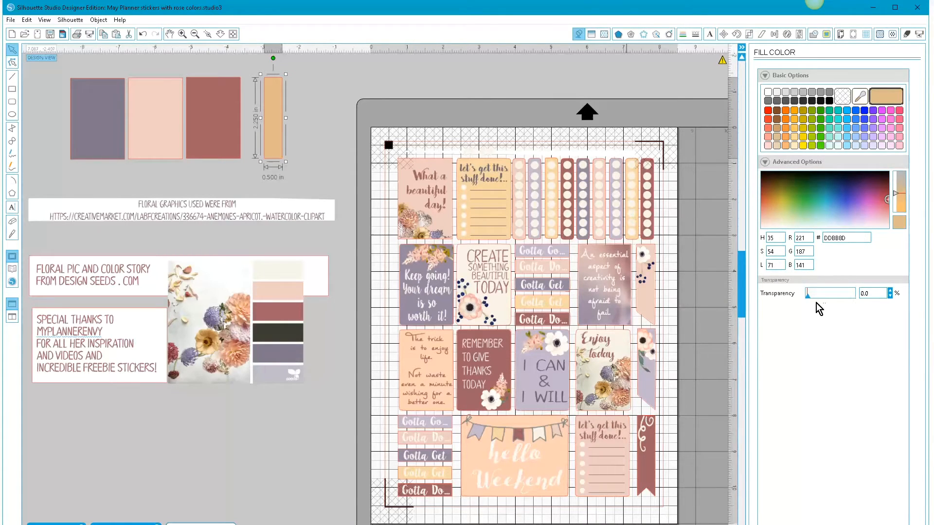
pyautogui.moveTo(807, 299)
pyautogui.mouseDown()
pyautogui.moveTo(835, 297)
pyautogui.moveTo(825, 297)
pyautogui.mouseUp()
pyautogui.click(859, 96)
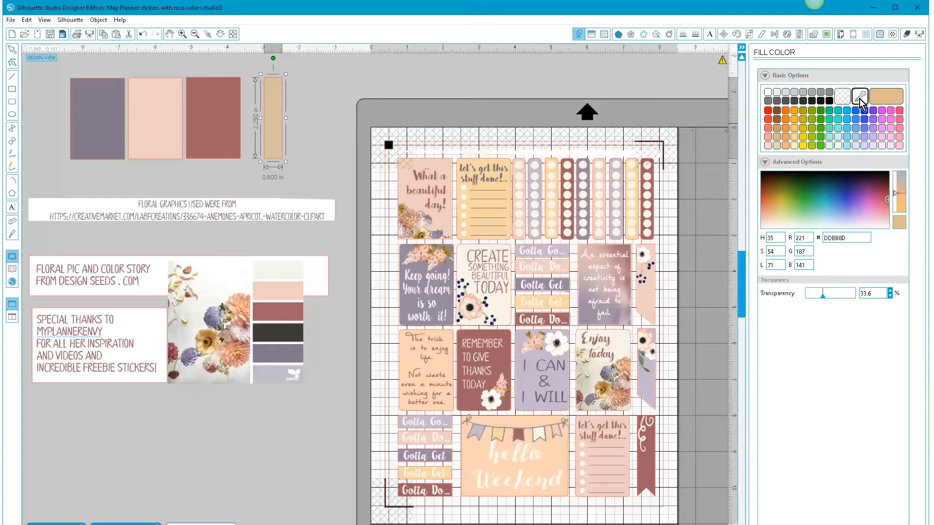
pyautogui.click(212, 350)
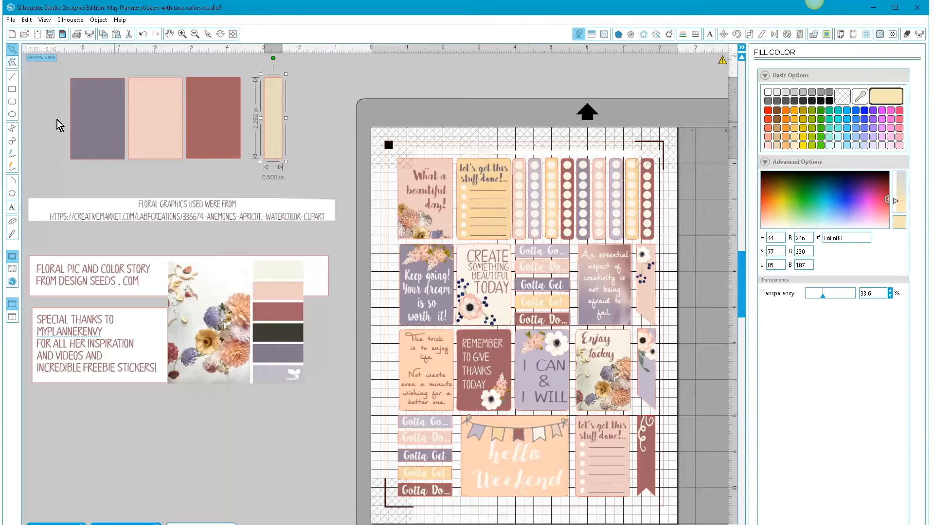
# - Draw a circle about 0.155 in across beside the yellow strip and set its cut style to No Cut
pyautogui.click(12, 116)
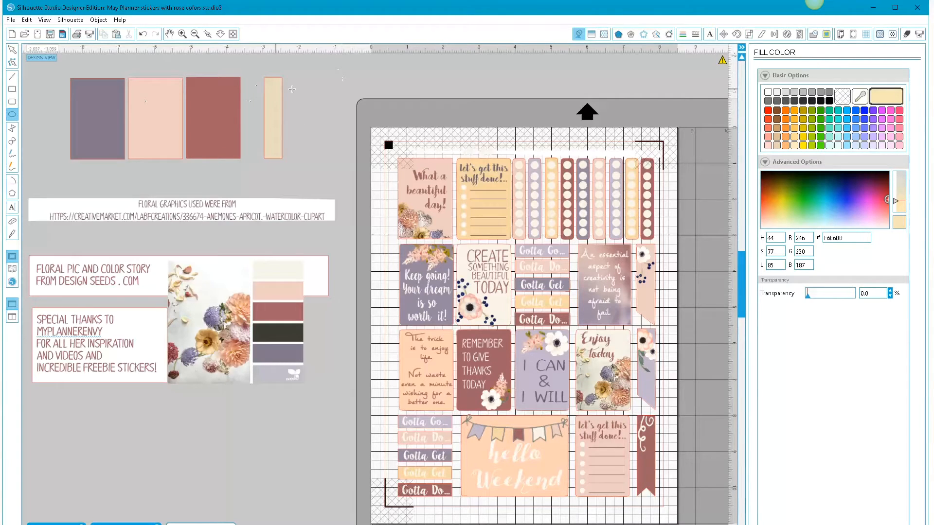
pyautogui.moveTo(310, 89); pyautogui.dragTo(316, 96)
pyautogui.moveTo(313, 94); pyautogui.dragTo(312, 93)
pyautogui.click(12, 50)
pyautogui.click(312, 93)
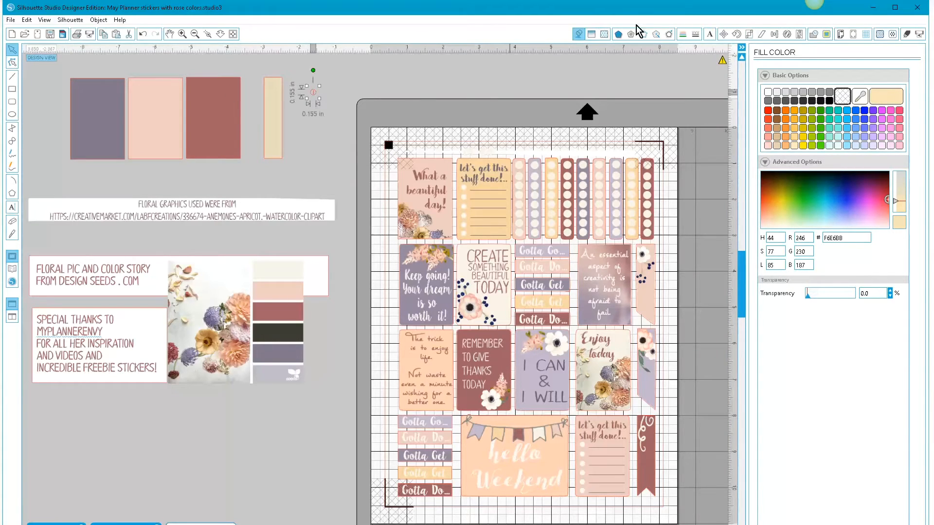
pyautogui.click(906, 33)
pyautogui.click(763, 148)
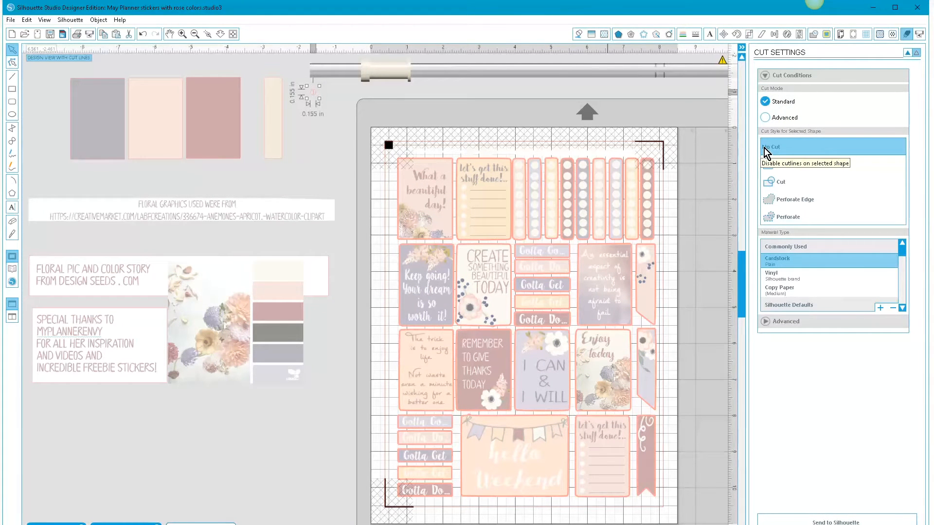
# - Duplicate the small circle twice and stack the copies below it to form a vertical column of three
pyautogui.rightClick(313, 96)
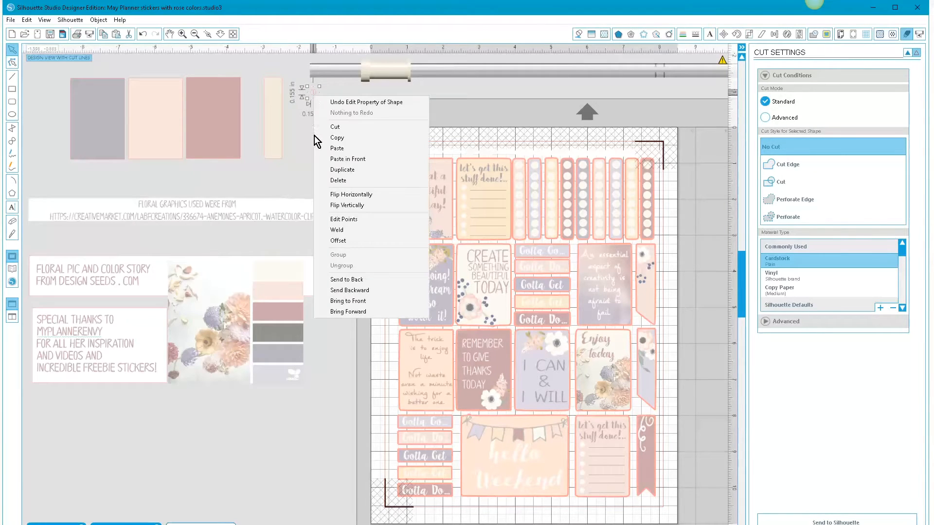
pyautogui.click(337, 170)
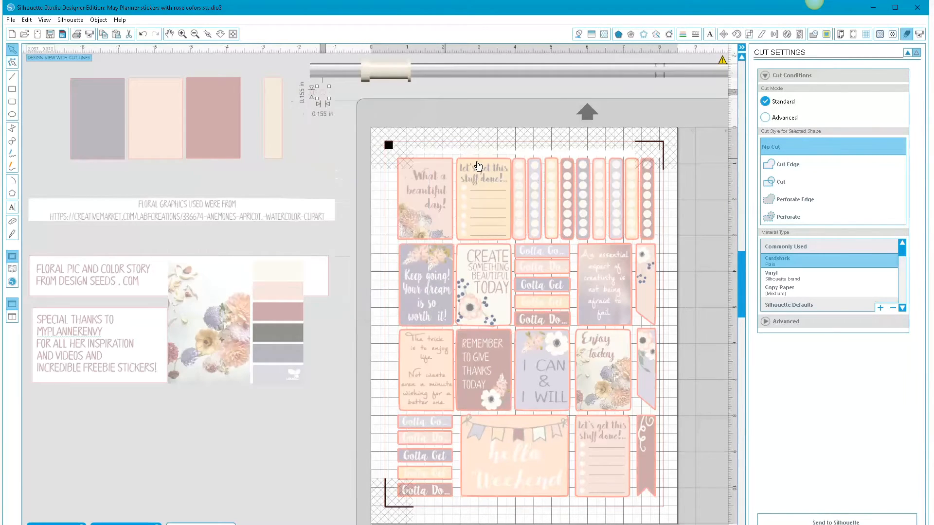
pyautogui.moveTo(319, 102); pyautogui.dragTo(314, 105)
pyautogui.rightClick(313, 101)
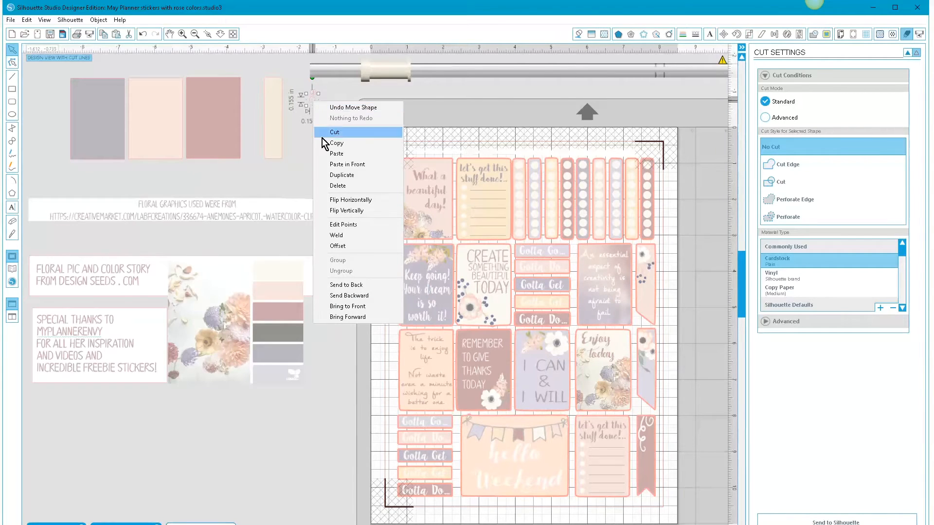
pyautogui.click(341, 175)
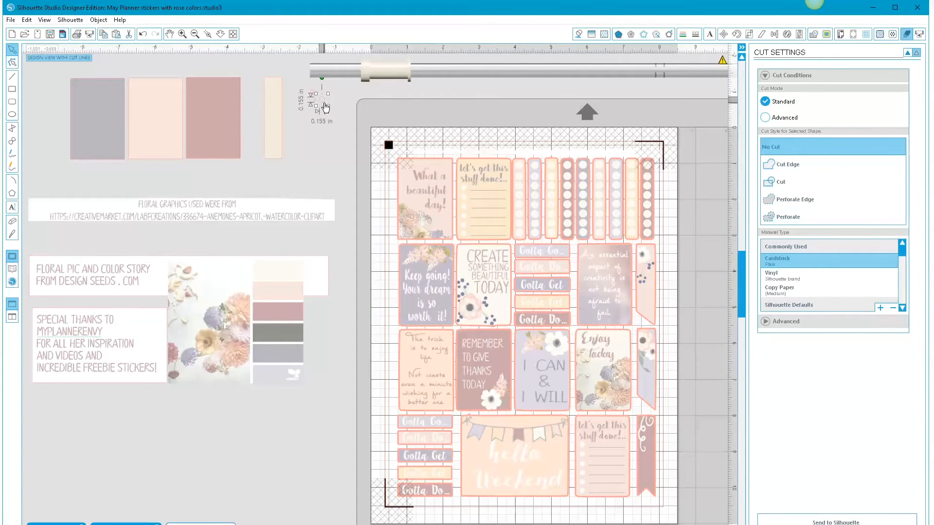
pyautogui.moveTo(325, 107); pyautogui.dragTo(316, 115)
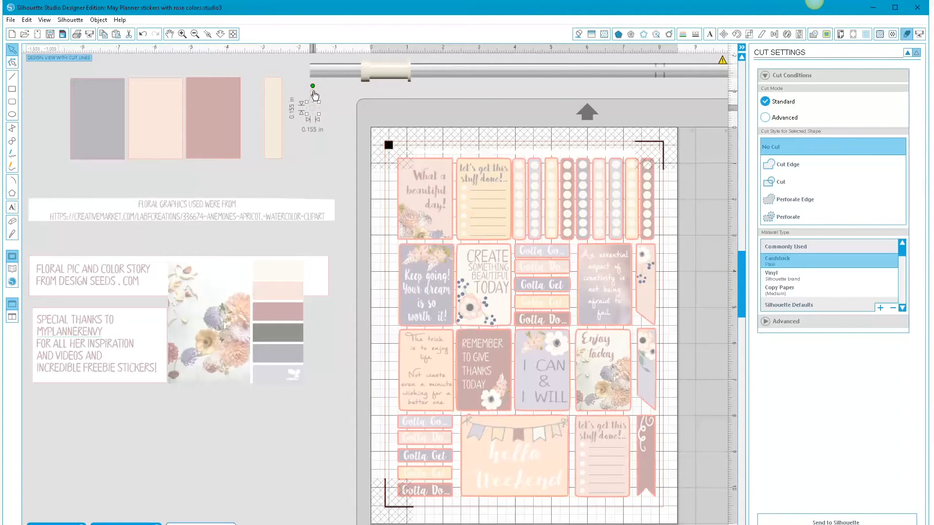
# - Cut the tiny stray shape beside the top circle out of the design
pyautogui.click(313, 91)
pyautogui.rightClick(314, 92)
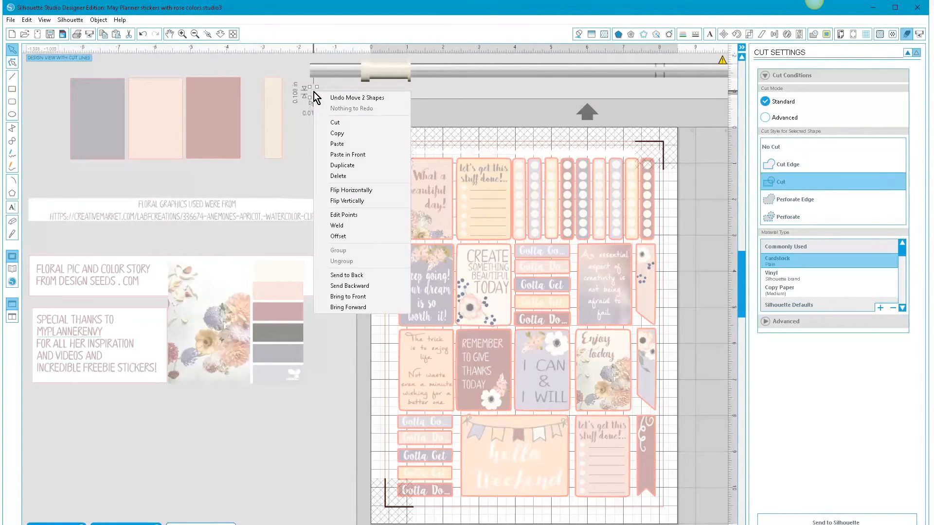
pyautogui.click(337, 122)
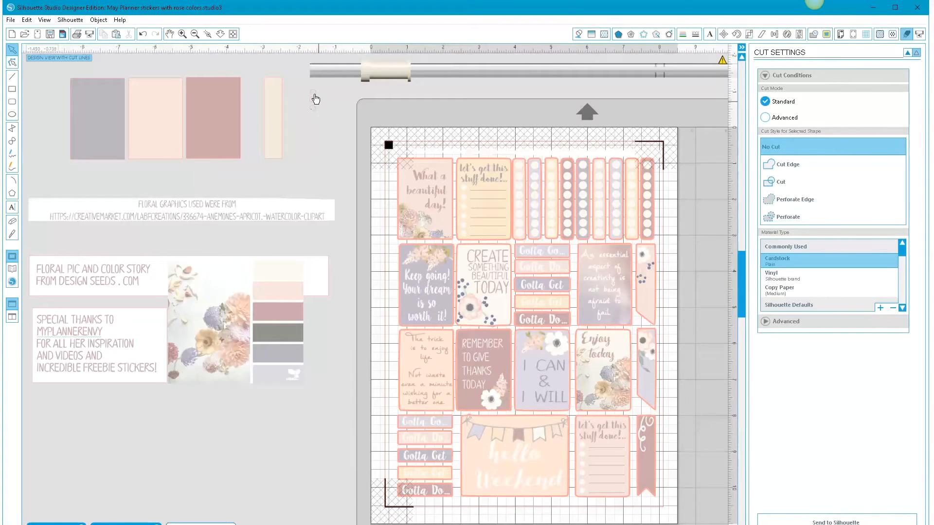
# - Duplicate the column of three circles and place the copy directly beneath the original
pyautogui.click(315, 97)
pyautogui.click(318, 128)
pyautogui.click(313, 103)
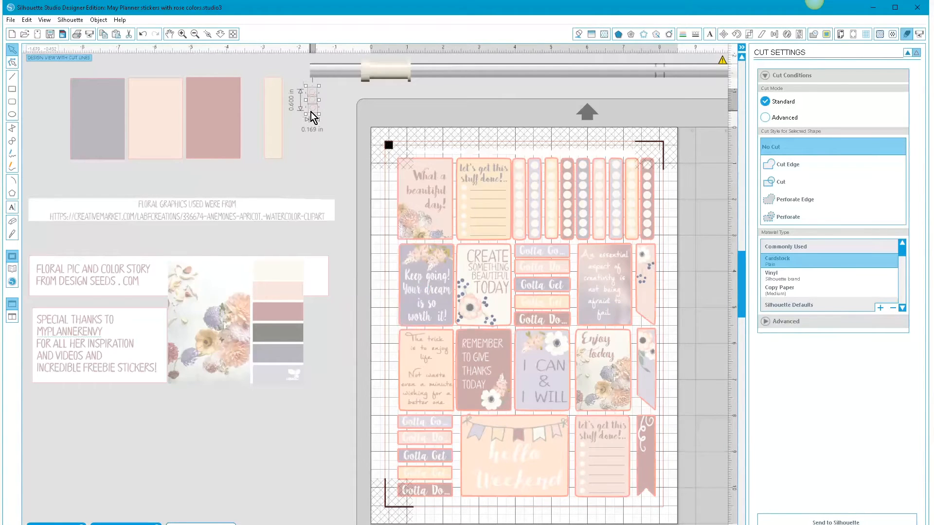
pyautogui.rightClick(310, 112)
pyautogui.click(340, 187)
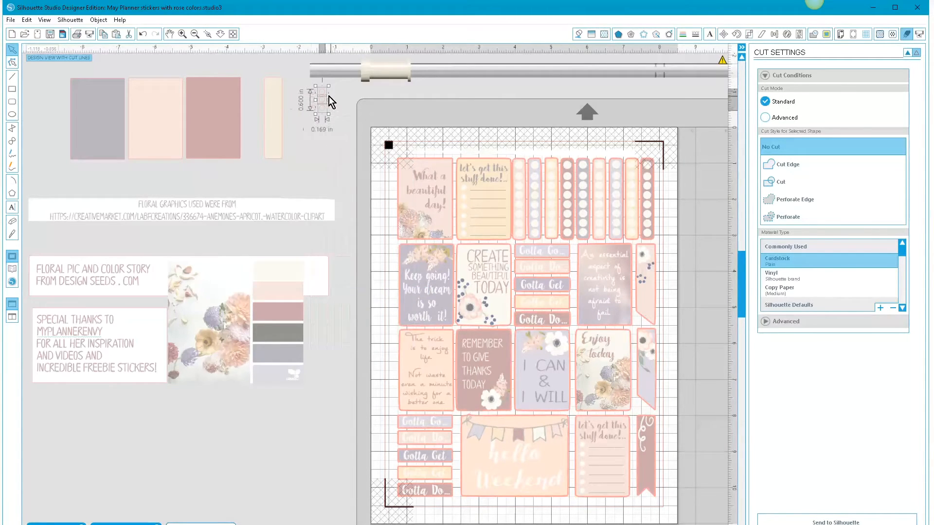
pyautogui.moveTo(324, 100); pyautogui.dragTo(314, 128)
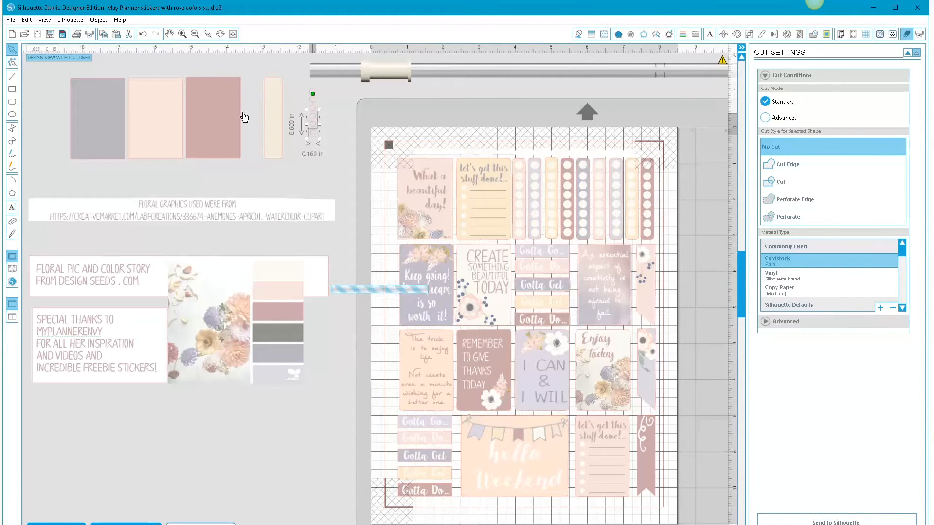
pyautogui.click(324, 128)
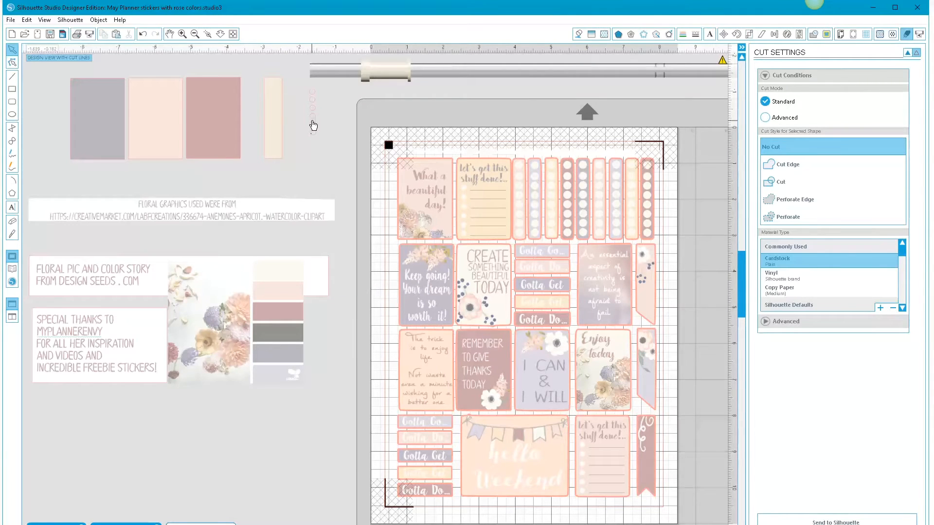
# - Duplicate the lowest two circles and place the copy at the end of the column
pyautogui.click(316, 130)
pyautogui.rightClick(315, 136)
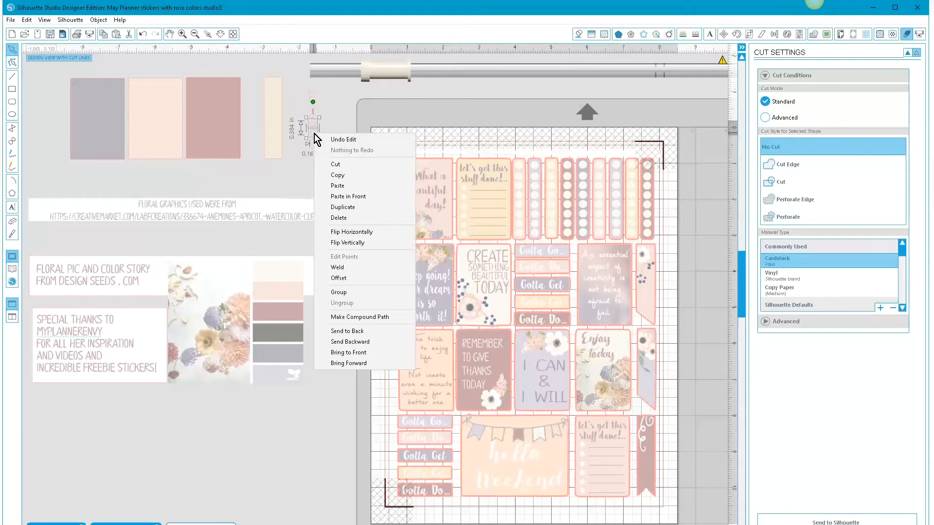
pyautogui.click(334, 207)
pyautogui.moveTo(326, 131); pyautogui.dragTo(318, 147)
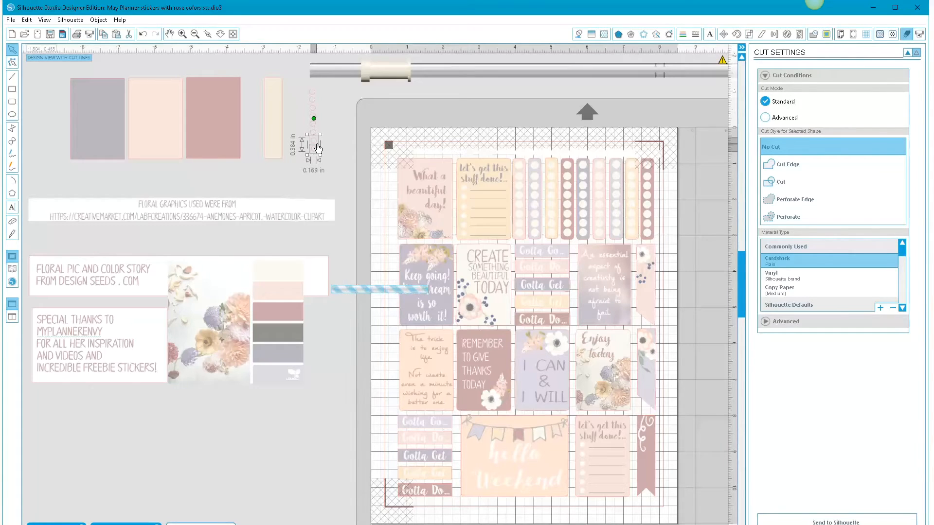
pyautogui.click(342, 144)
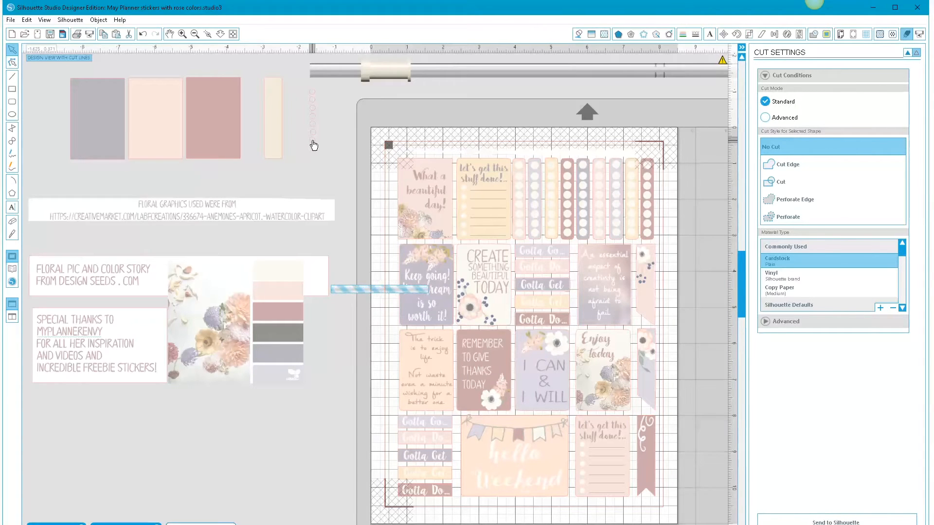
# - Position the last single circle at the bottom of the column and nudge it into line with the others
pyautogui.click(314, 145)
pyautogui.moveTo(319, 147); pyautogui.dragTo(316, 154)
pyautogui.press('Left')
pyautogui.press('Left')
pyautogui.press('Up')
pyautogui.press('Up')
pyautogui.press('Up')
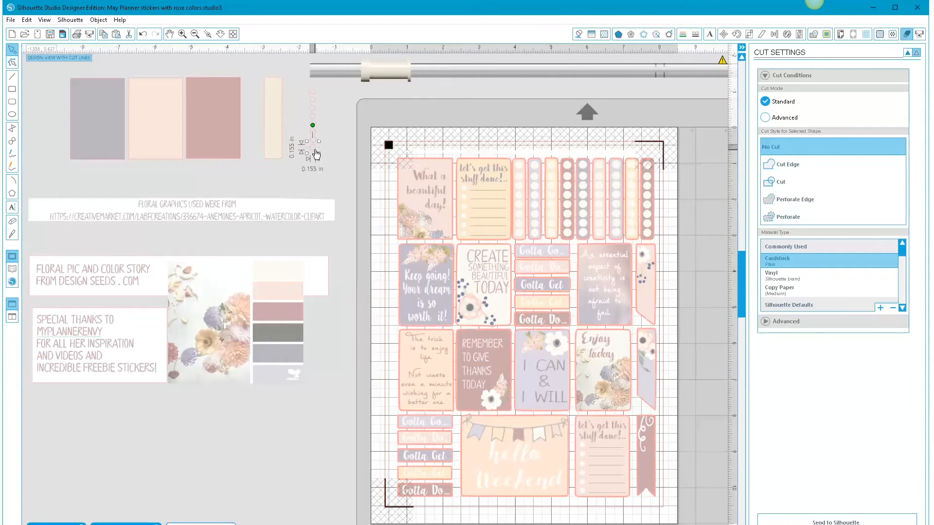
pyautogui.click(330, 164)
# - Group the column of nine circles and fill it with cream sampled from the top swatch of the floral palette
pyautogui.click(316, 135)
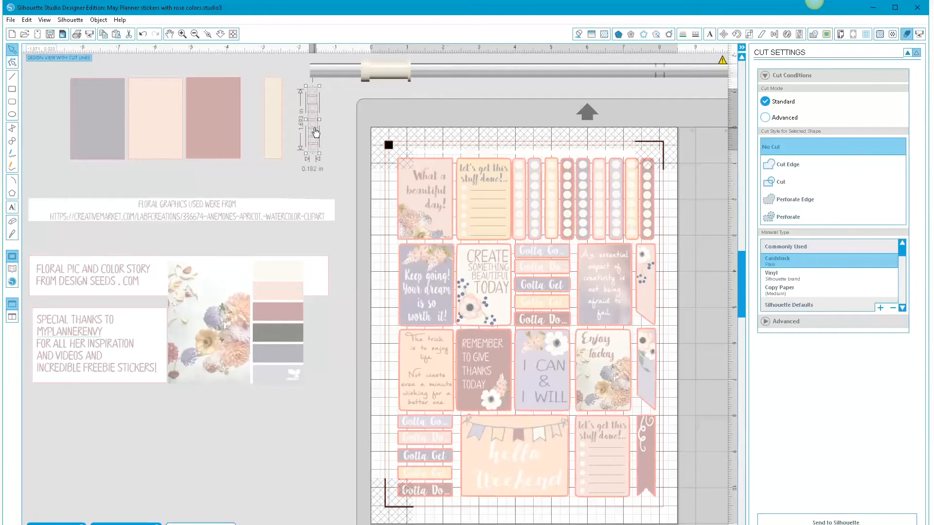
pyautogui.rightClick(315, 131)
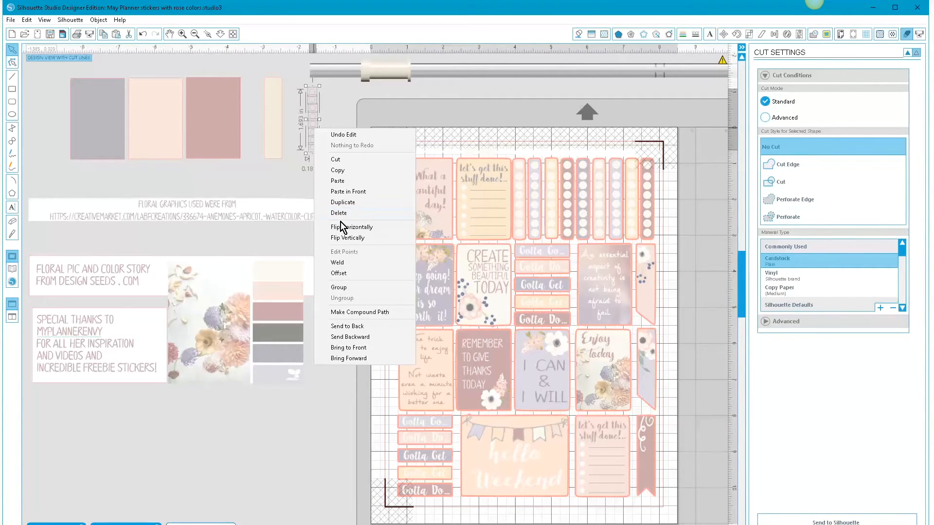
pyautogui.click(339, 287)
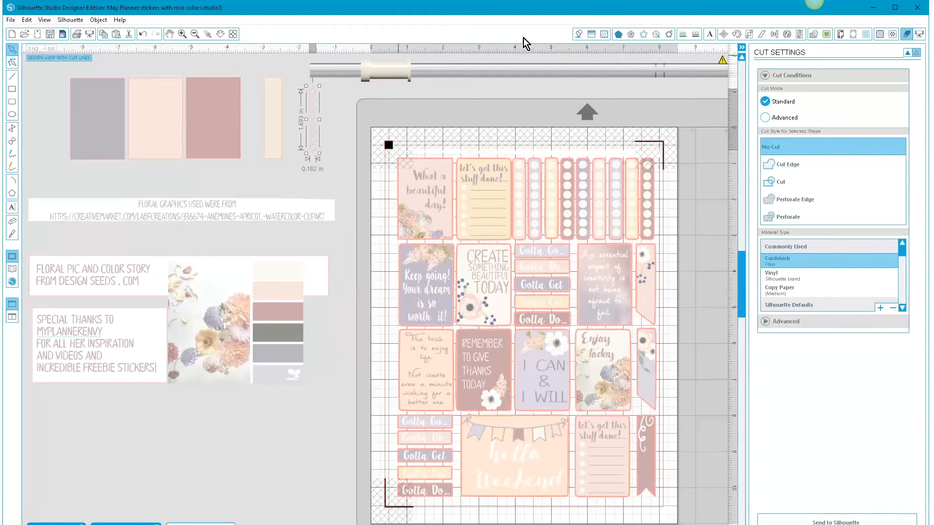
pyautogui.click(578, 34)
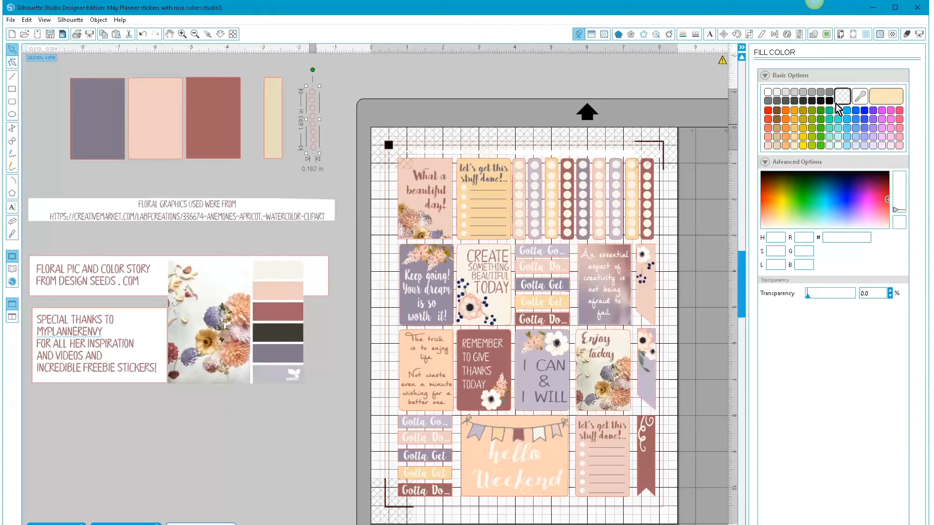
pyautogui.click(859, 96)
pyautogui.click(279, 270)
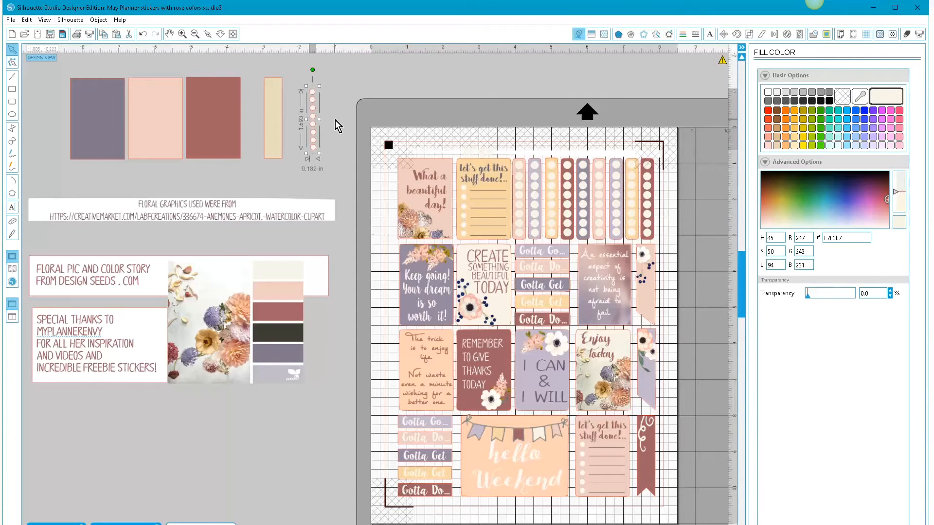
# - Duplicate the cream circle column and move one of the two columns onto the yellow strip
pyautogui.rightClick(311, 118)
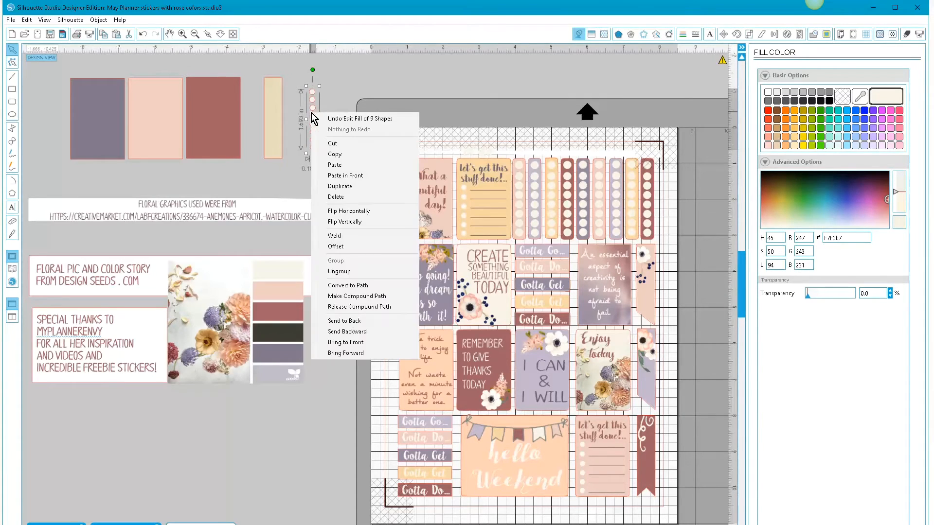
pyautogui.click(337, 186)
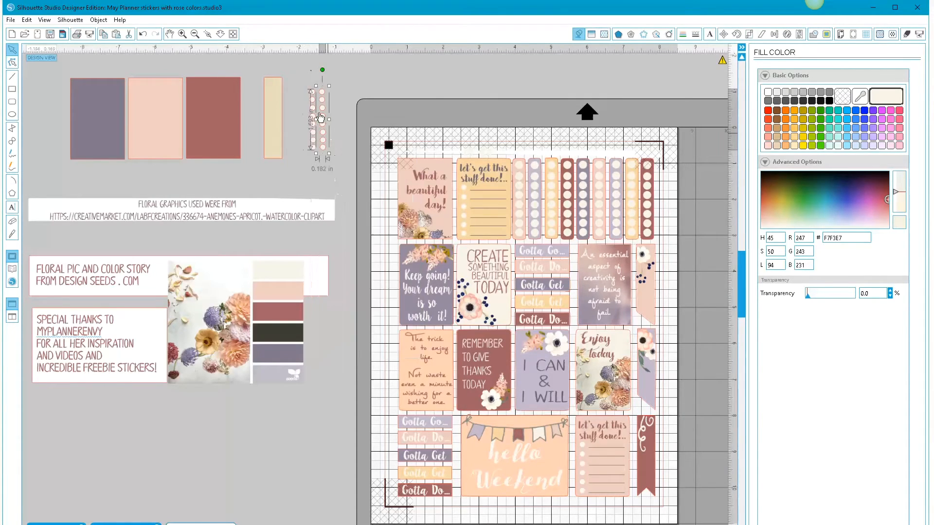
pyautogui.moveTo(312, 93); pyautogui.dragTo(272, 88)
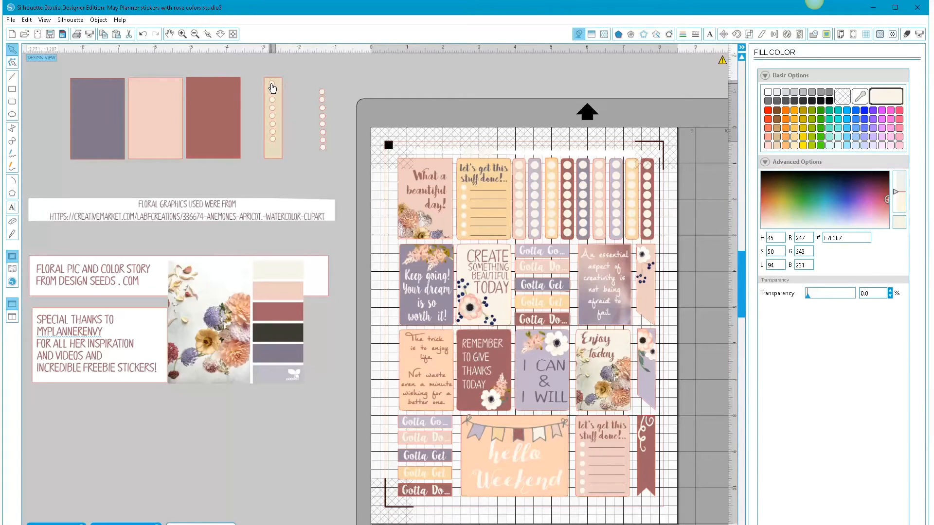
# - Enlarge the circle column on the yellow strip to about 0.215 in wide by 2 in high
pyautogui.click(275, 146)
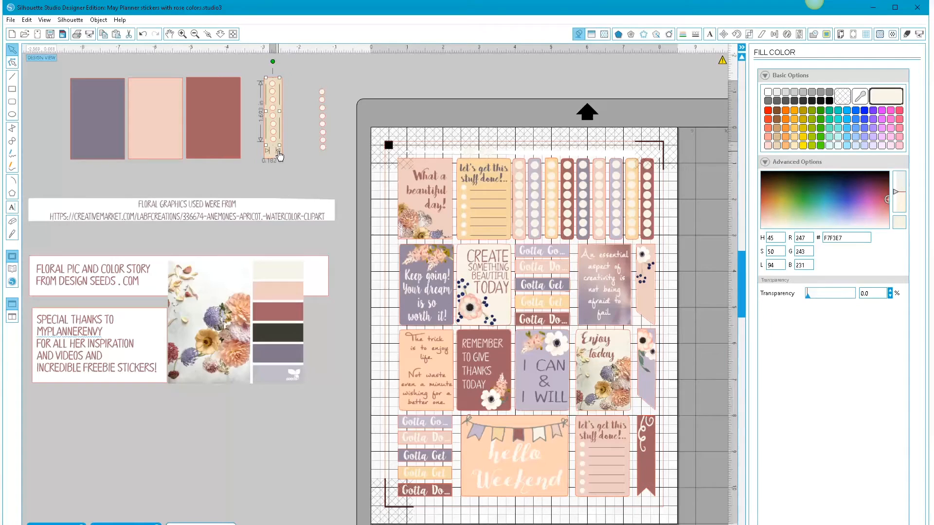
pyautogui.moveTo(279, 145); pyautogui.dragTo(280, 156)
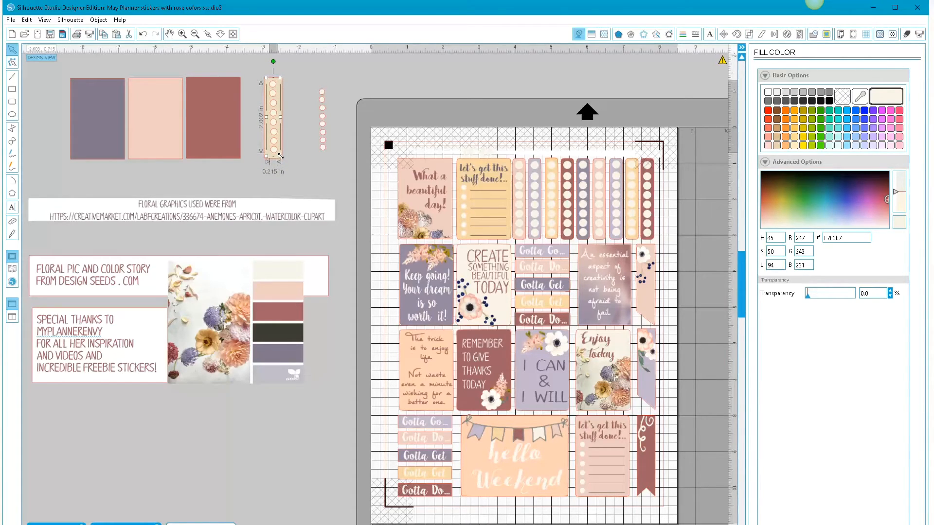
pyautogui.moveTo(273, 63); pyautogui.dragTo(274, 62)
pyautogui.click(298, 154)
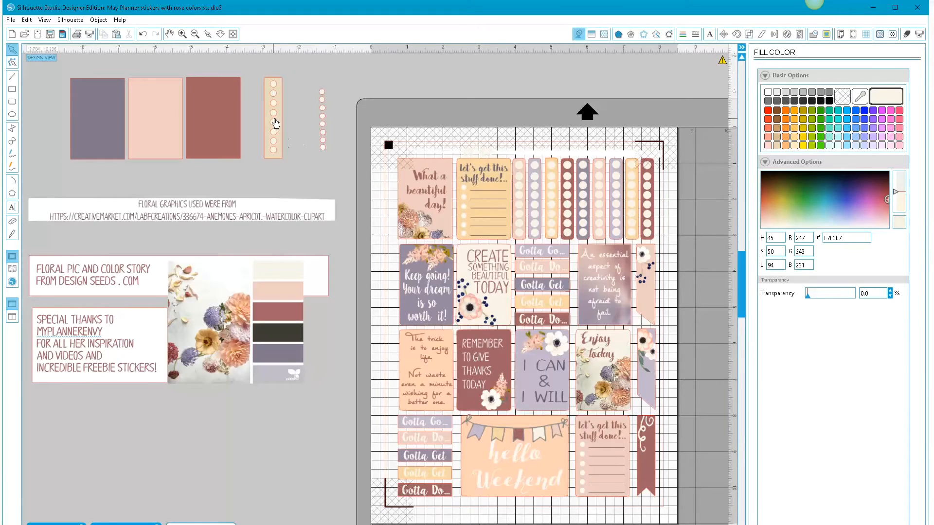
# - Fill the spare circle column with white (FFFFFF) and nudge the circles on the yellow strip sideways
pyautogui.click(323, 132)
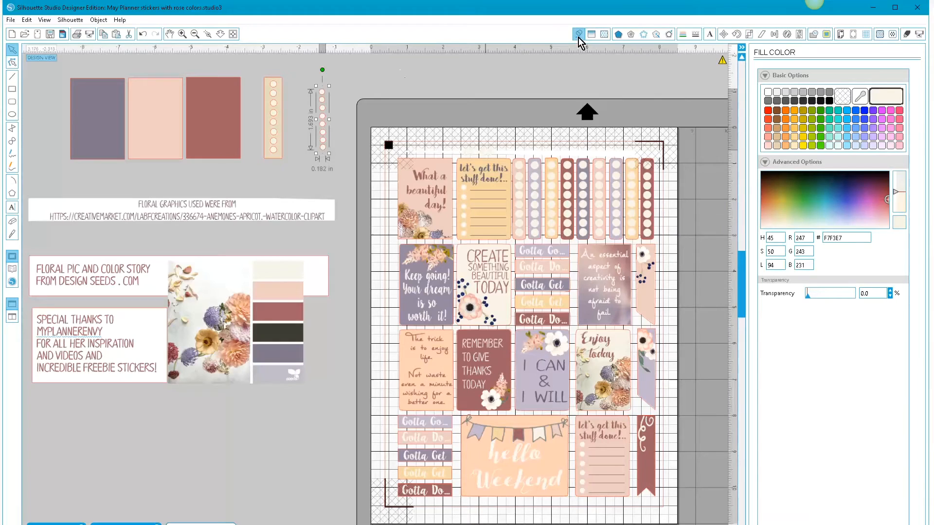
pyautogui.click(838, 145)
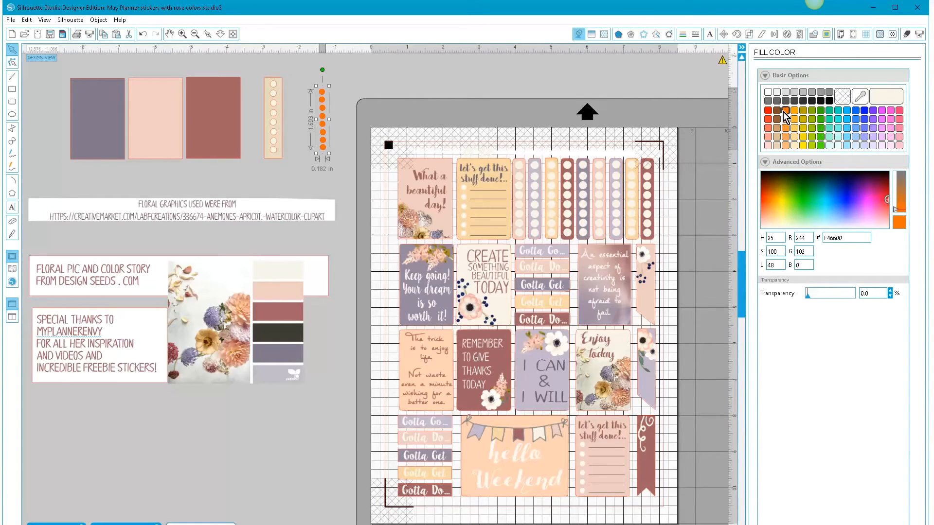
pyautogui.click(767, 92)
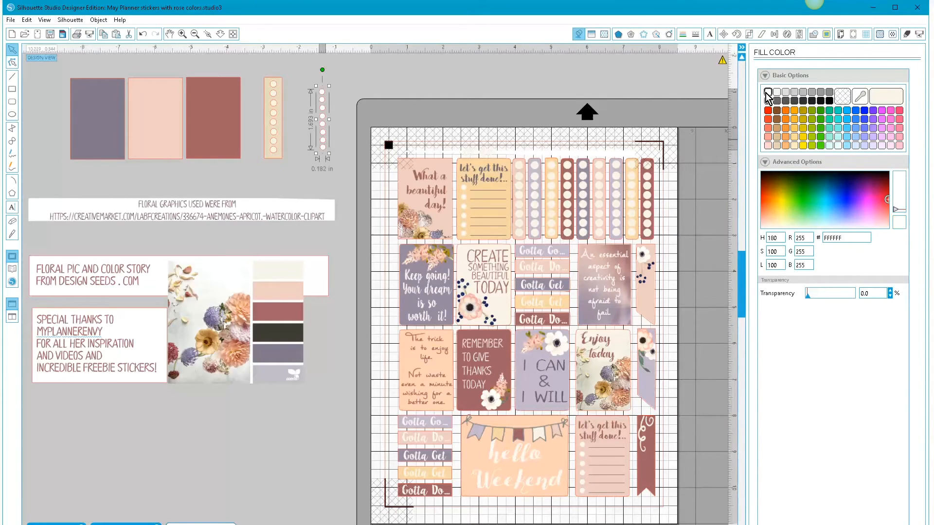
pyautogui.click(417, 81)
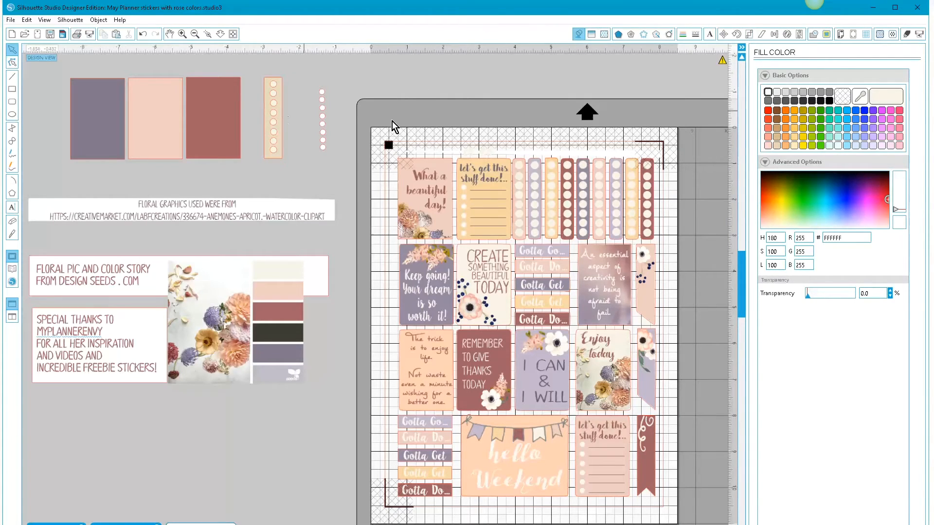
pyautogui.moveTo(270, 120)
pyautogui.mouseDown()
pyautogui.moveTo(128, 119)
pyautogui.moveTo(274, 120)
pyautogui.mouseUp()
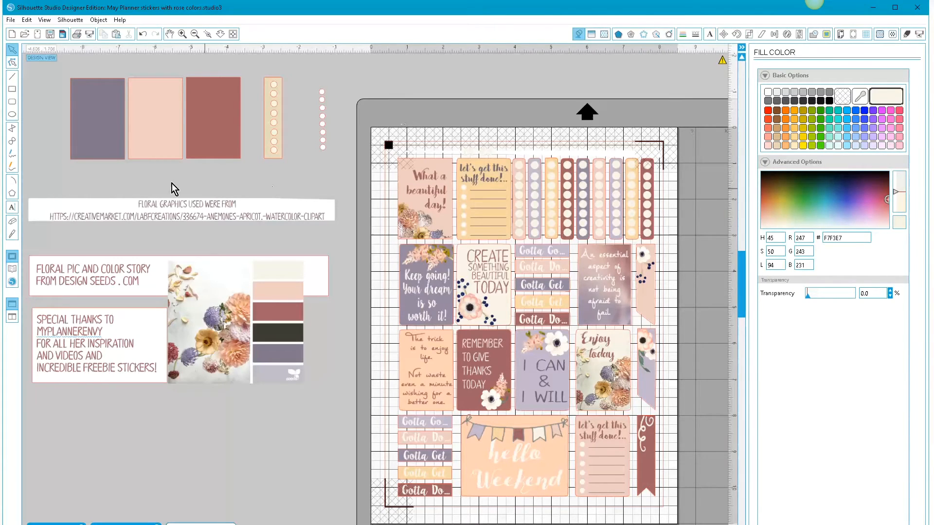
# - Add the text "Hello" in LillyBelle below the purple box and enlarge it to about 1.34 in by 0.91 in
pyautogui.click(14, 209)
pyautogui.click(83, 173)
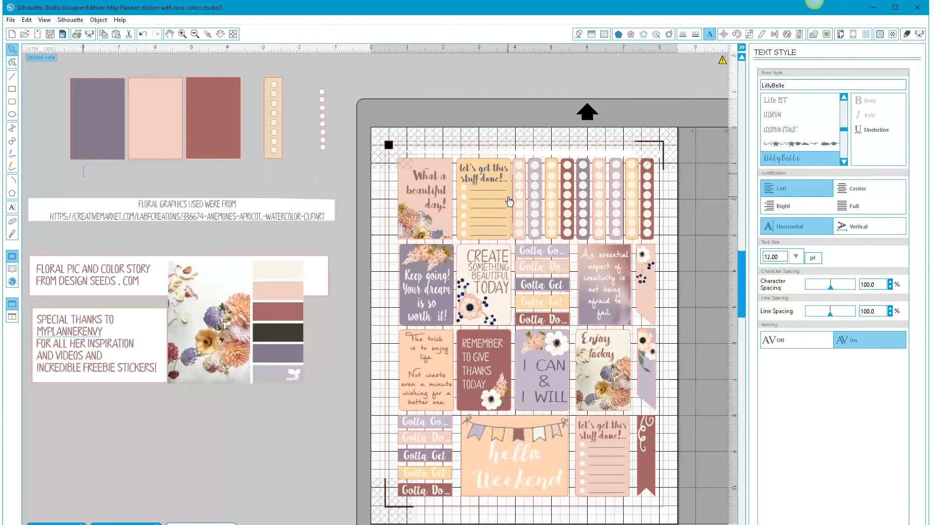
pyautogui.write('hello')
pyautogui.click(98, 179)
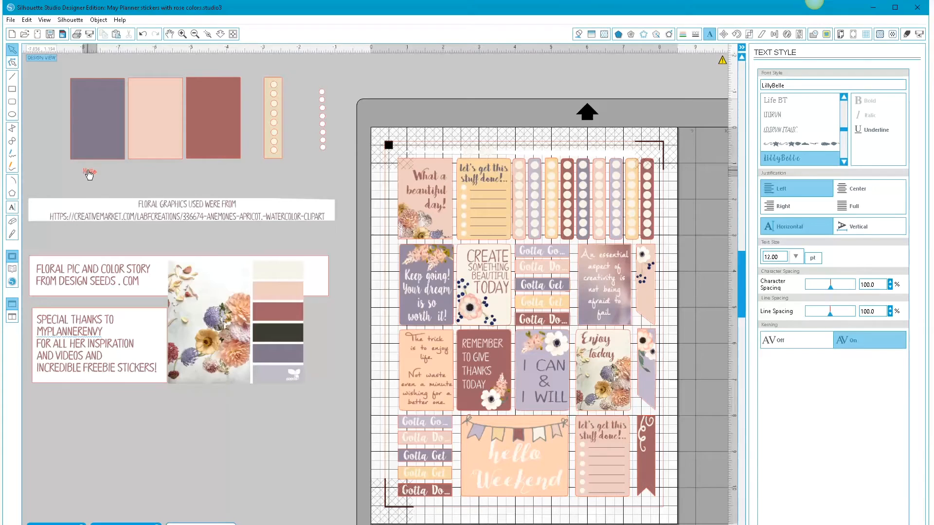
pyautogui.moveTo(101, 180); pyautogui.dragTo(136, 203)
# - Fill the "Hello" text with the dusty rose 9E5C68 sampled from the palette and give its outline the same color
pyautogui.click(578, 35)
pyautogui.click(859, 96)
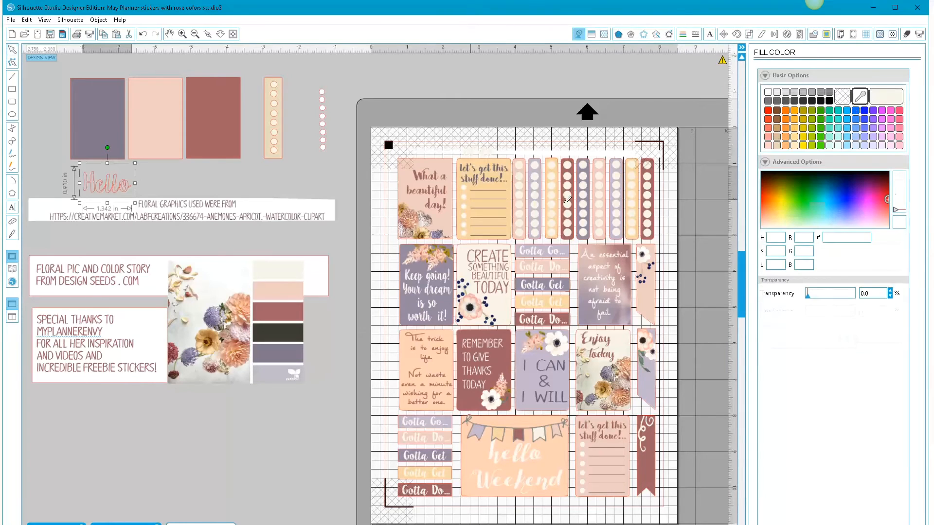
pyautogui.click(286, 308)
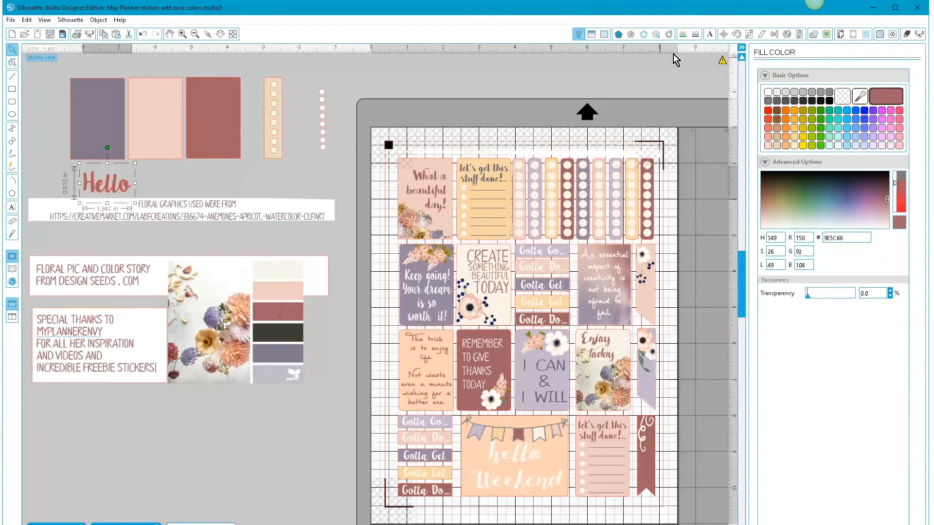
pyautogui.click(682, 34)
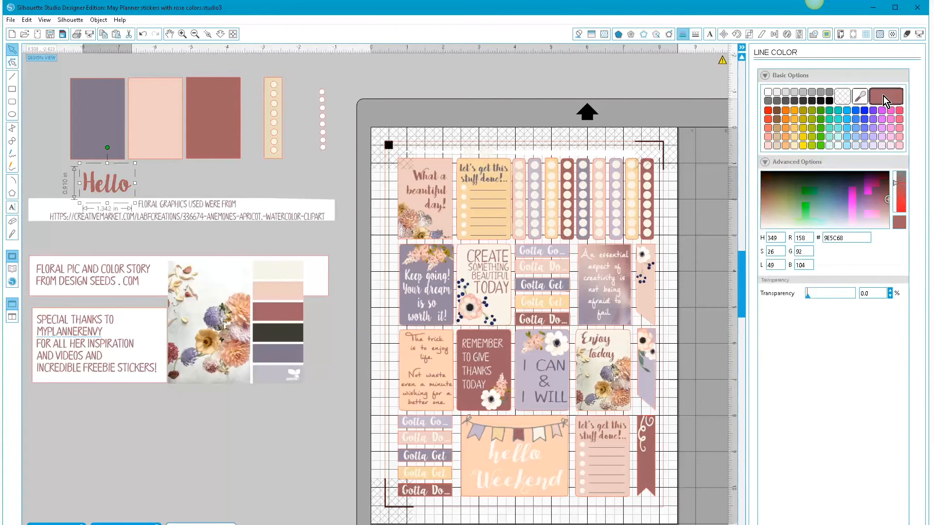
# - Move the "Hello" text onto the upper part of the pink box and shrink it to about 1.2 in by 0.81 in
pyautogui.moveTo(118, 187); pyautogui.dragTo(165, 96)
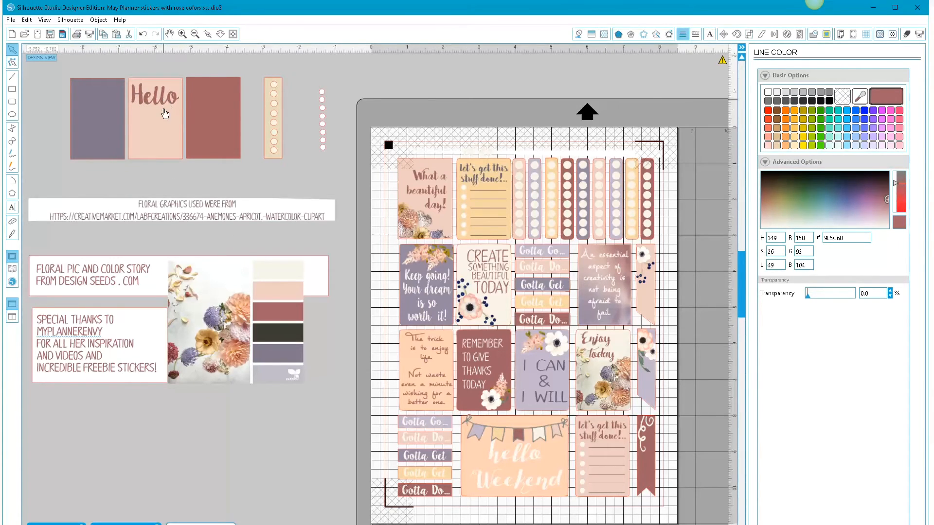
pyautogui.click(172, 110)
pyautogui.moveTo(183, 115); pyautogui.dragTo(163, 101)
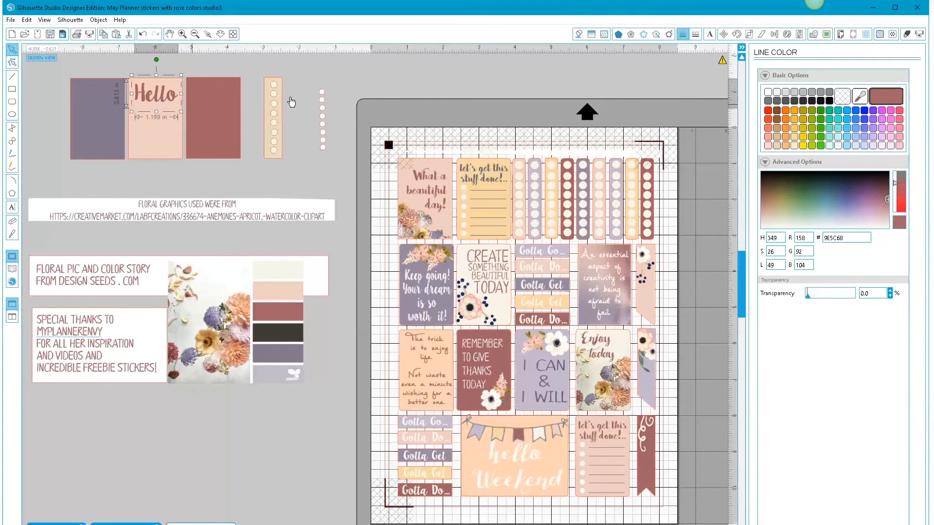
# - Set the cut style of the "Hello" text to No Cut, deselect it and return to the fill color settings
pyautogui.click(906, 34)
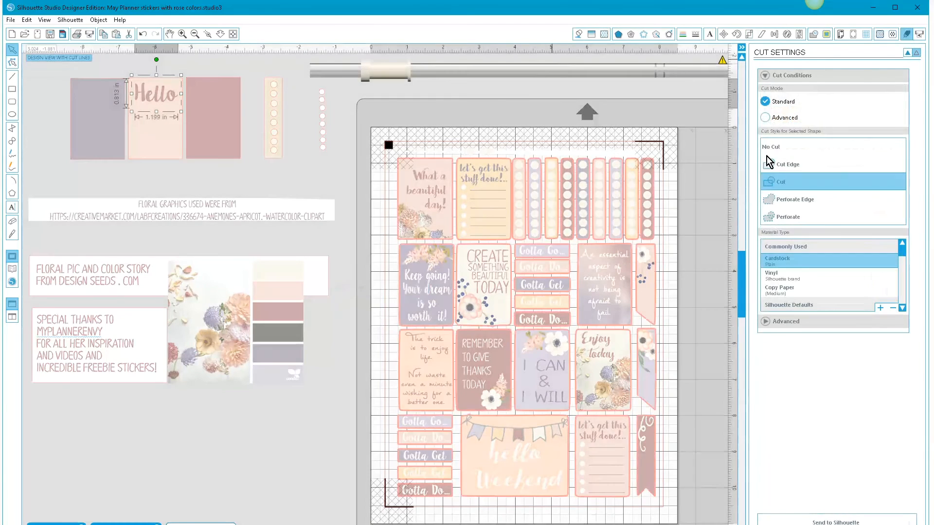
pyautogui.click(772, 147)
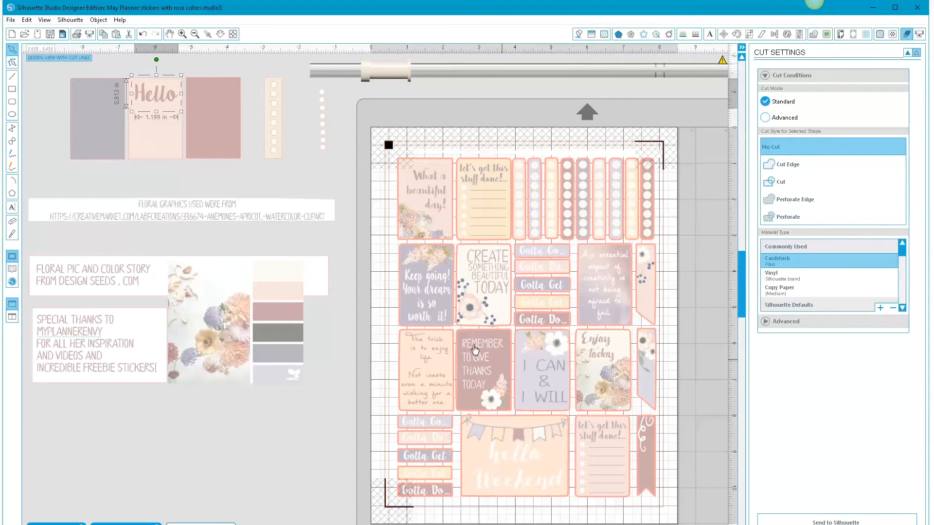
pyautogui.click(149, 195)
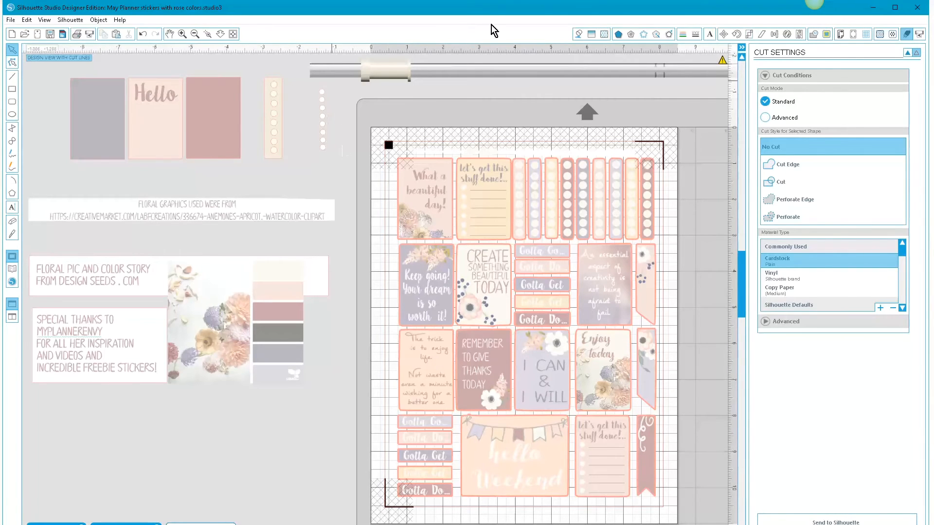
pyautogui.click(578, 34)
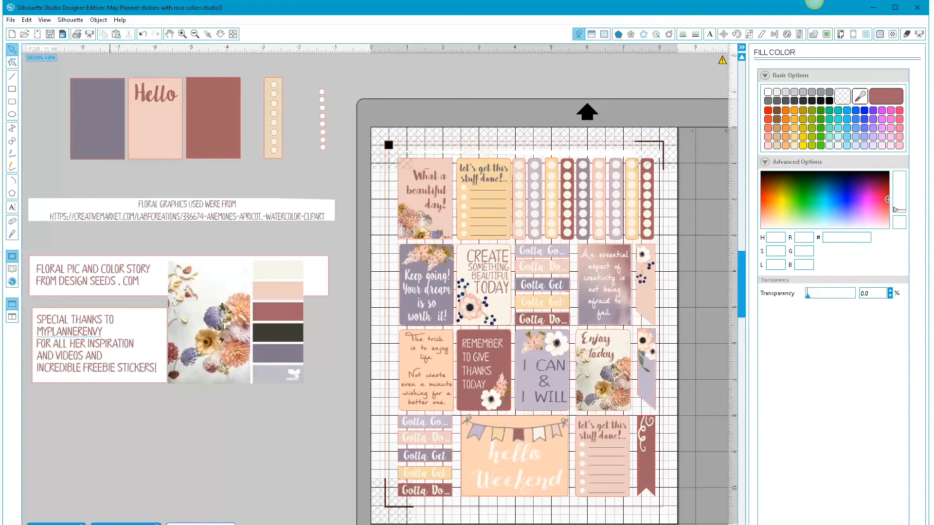
# - Switch to the Summer Planner document and look over its sticker sheet, briefly choosing the Knife tool before returning to selection
pyautogui.click(141, 523)
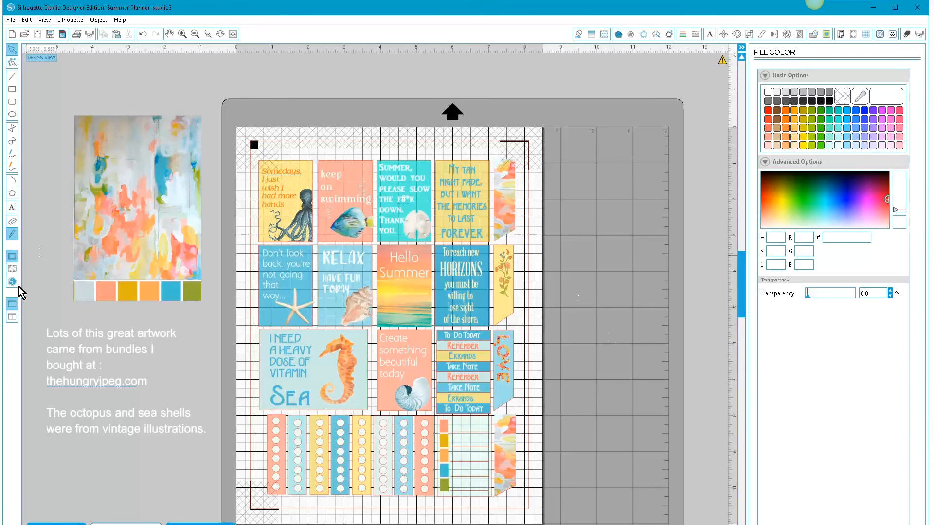
pyautogui.click(11, 234)
pyautogui.click(12, 50)
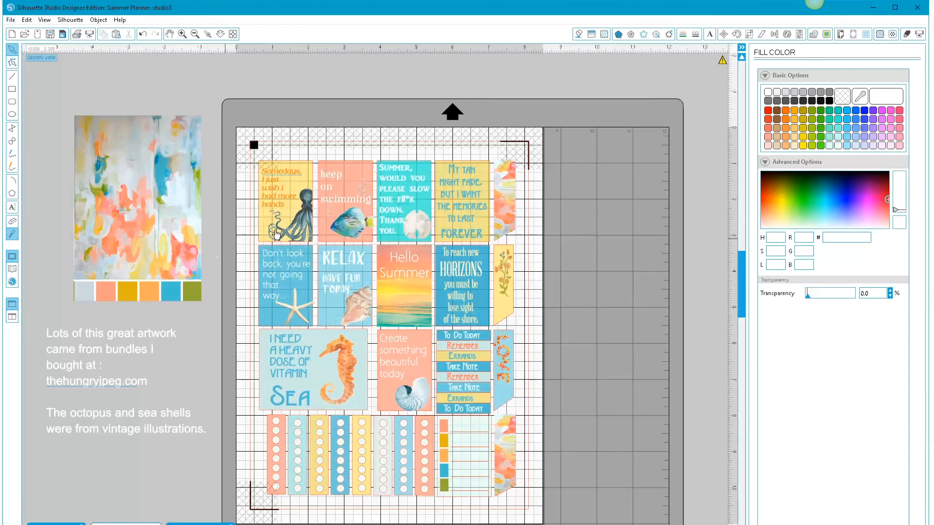